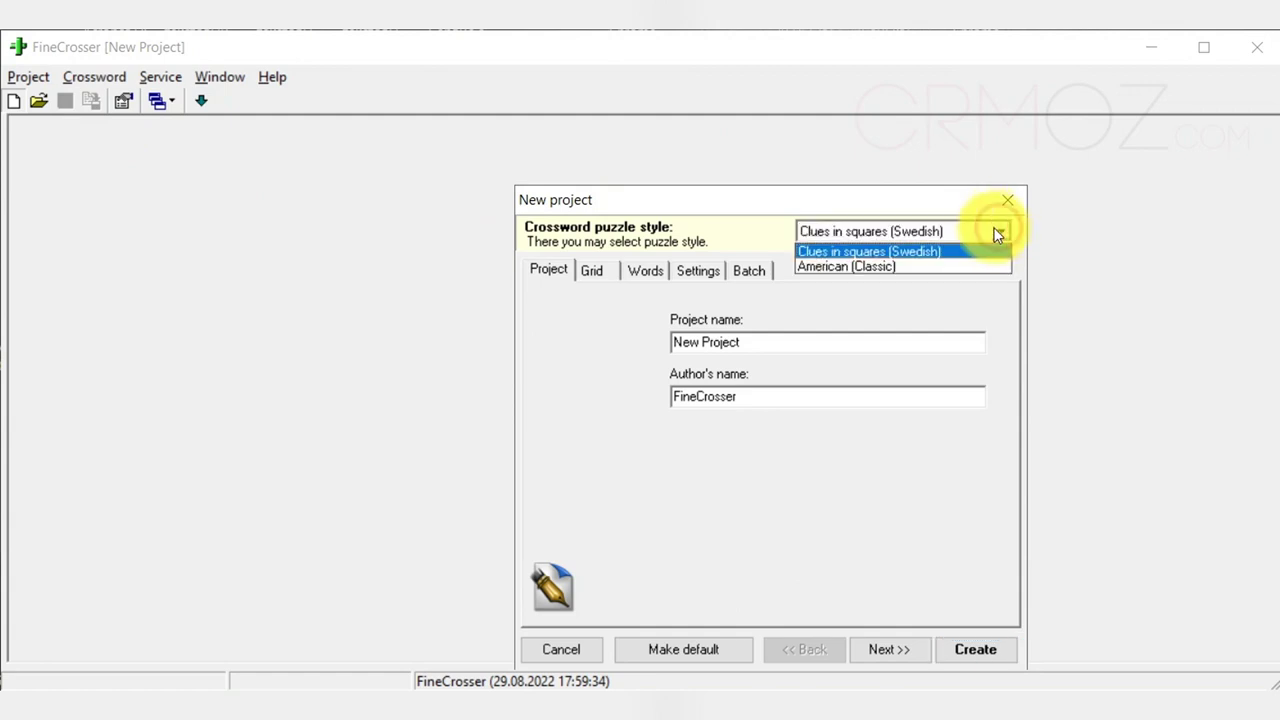
# Try the American (Classic) puzzle style for the new project and restore Clues in squares (Swedish).
pyautogui.click(857, 265)
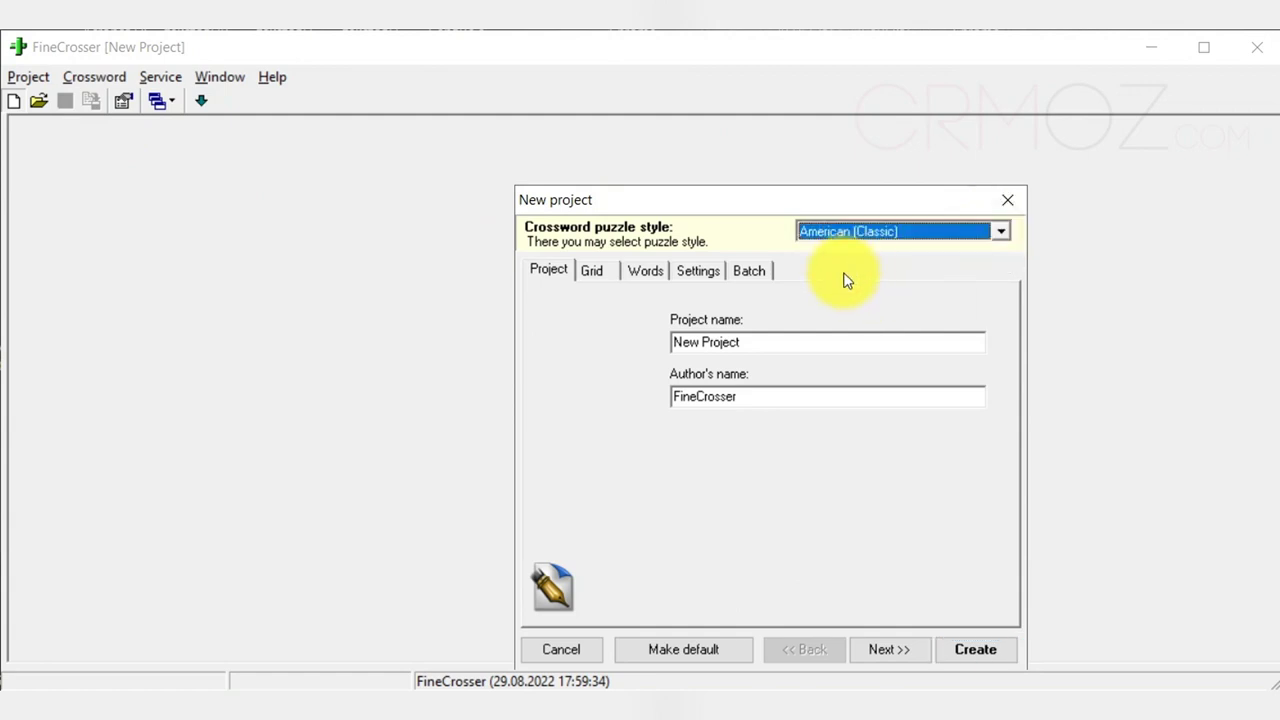
pyautogui.click(903, 650)
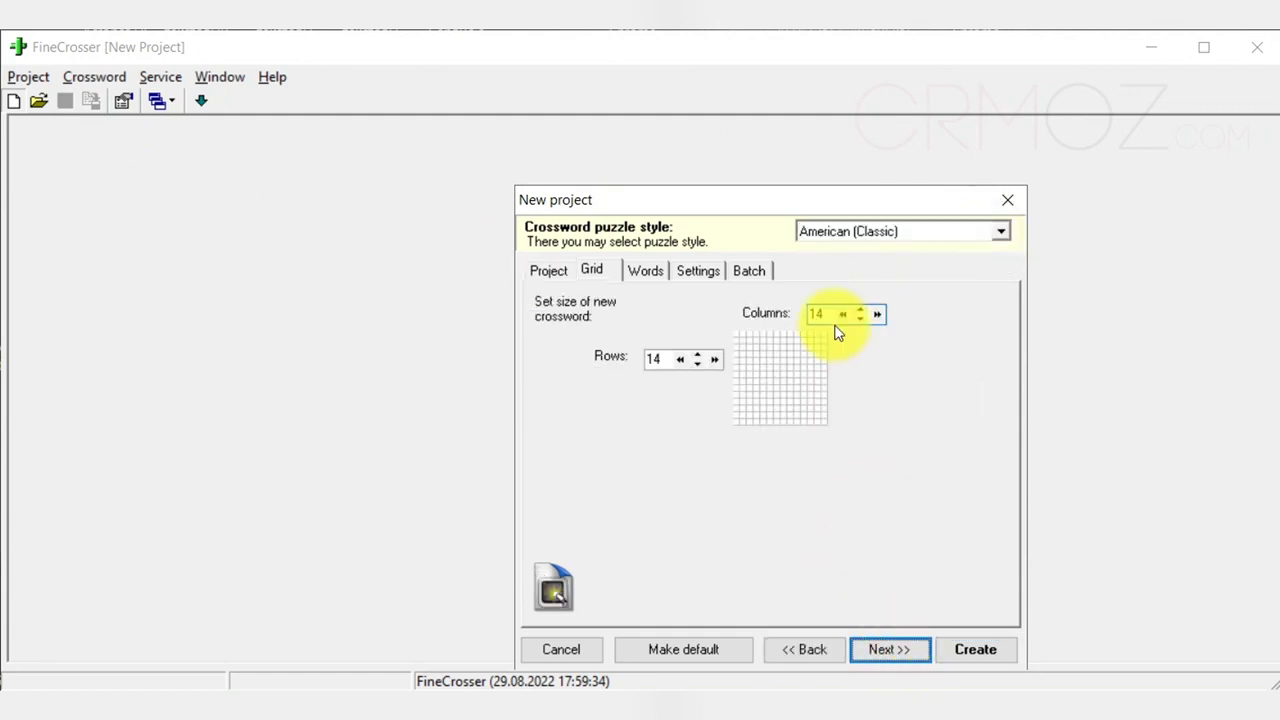
pyautogui.click(999, 231)
pyautogui.click(929, 252)
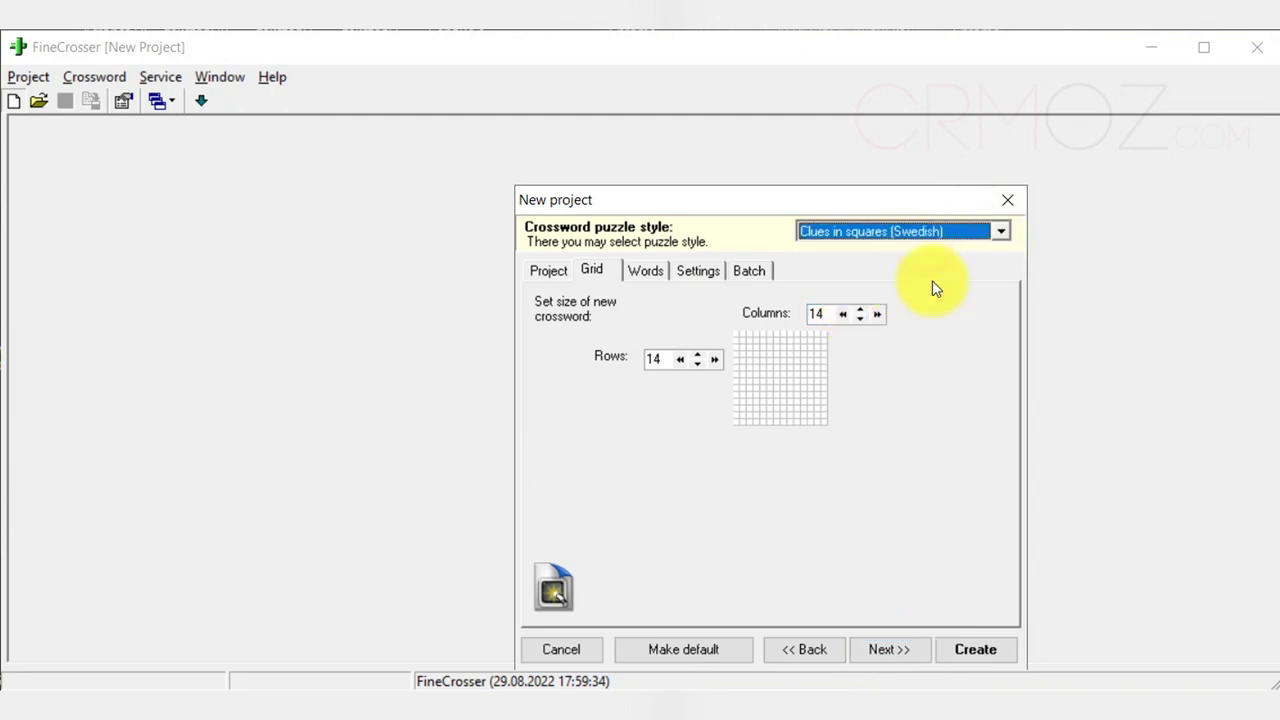
# Set the new crossword's grid width to 20 columns.
pyautogui.click(862, 314)
pyautogui.click(862, 314)
pyautogui.click(862, 314)
pyautogui.click(862, 314)
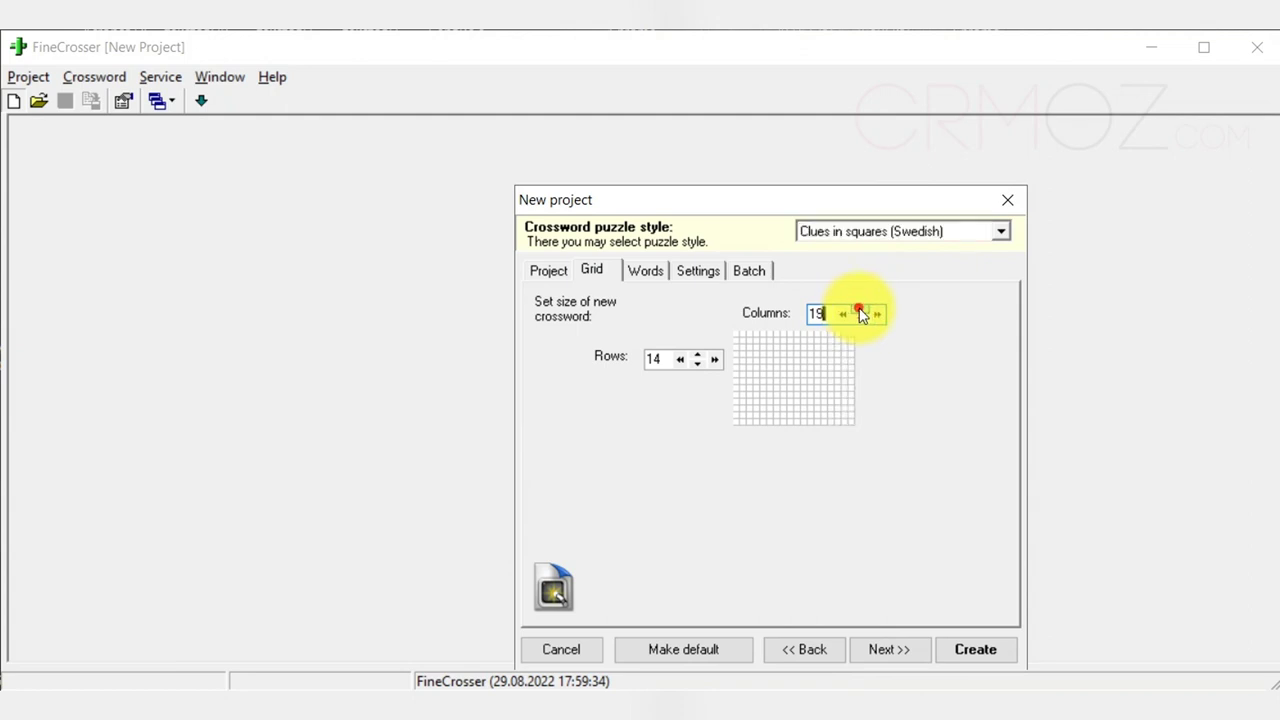
pyautogui.click(862, 314)
pyautogui.click(862, 314)
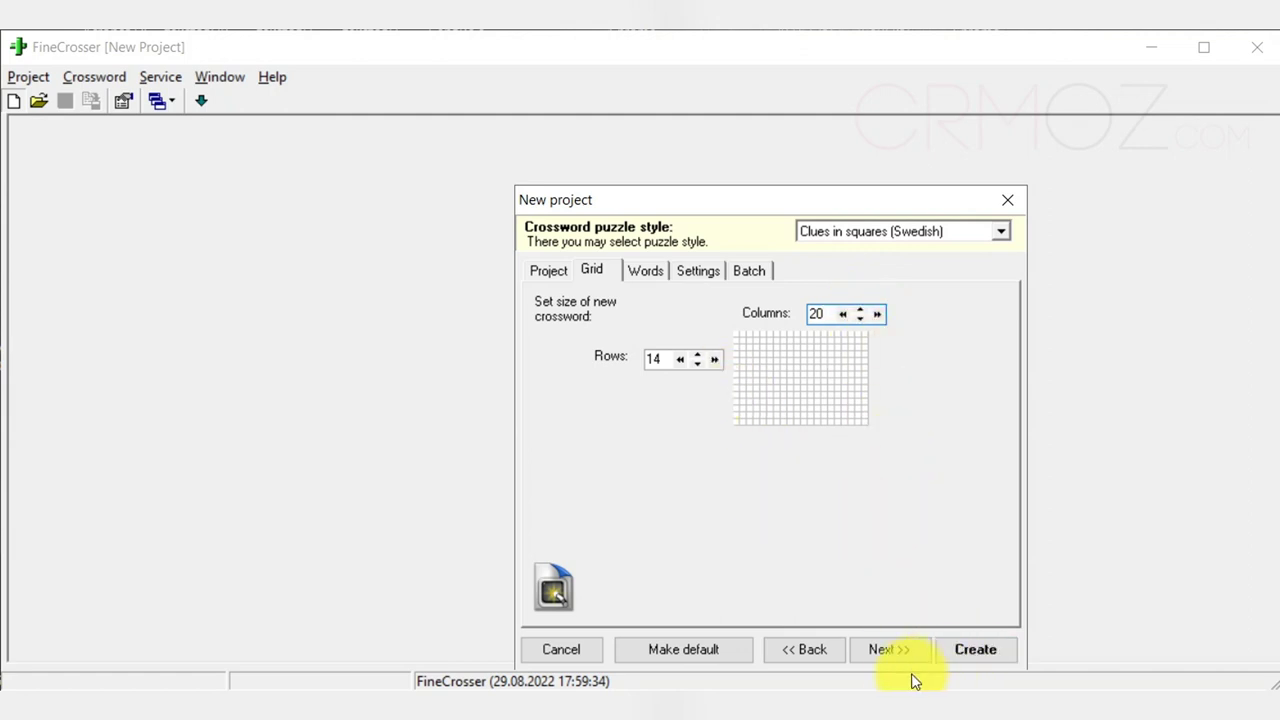
# Examine the available clue positions and the allowable word counts for each word size.
pyautogui.click(893, 647)
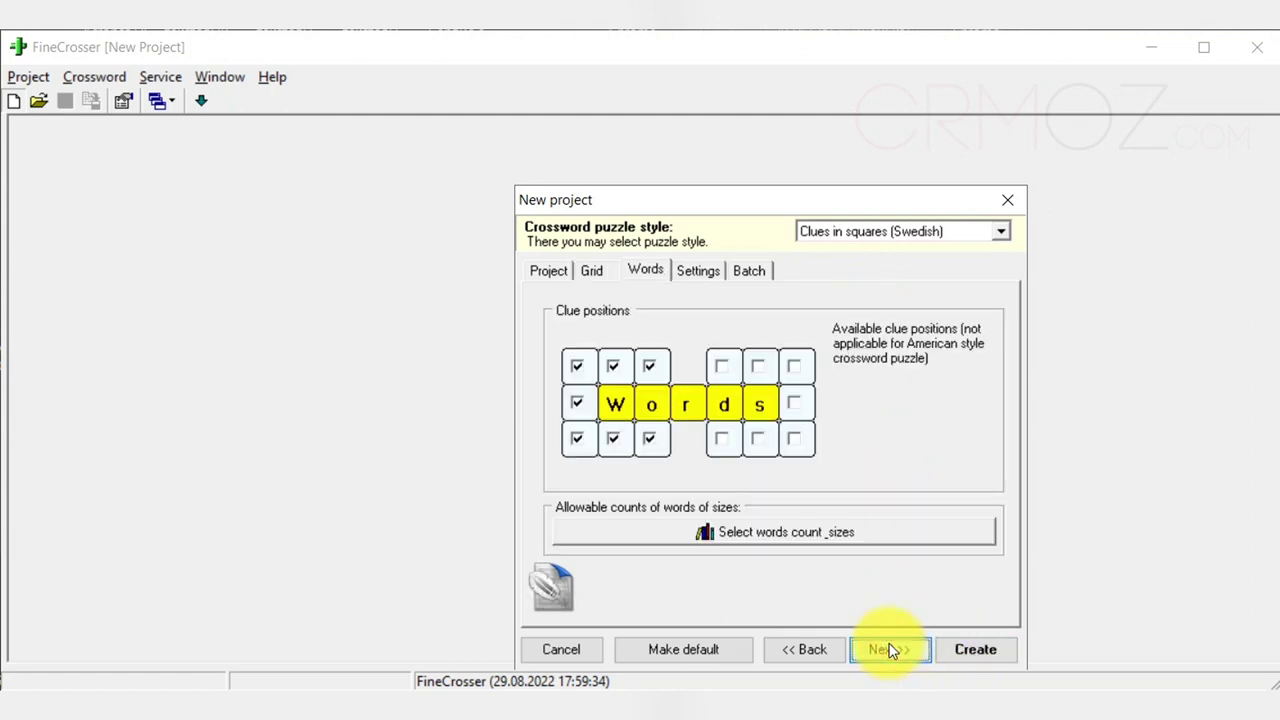
pyautogui.click(826, 533)
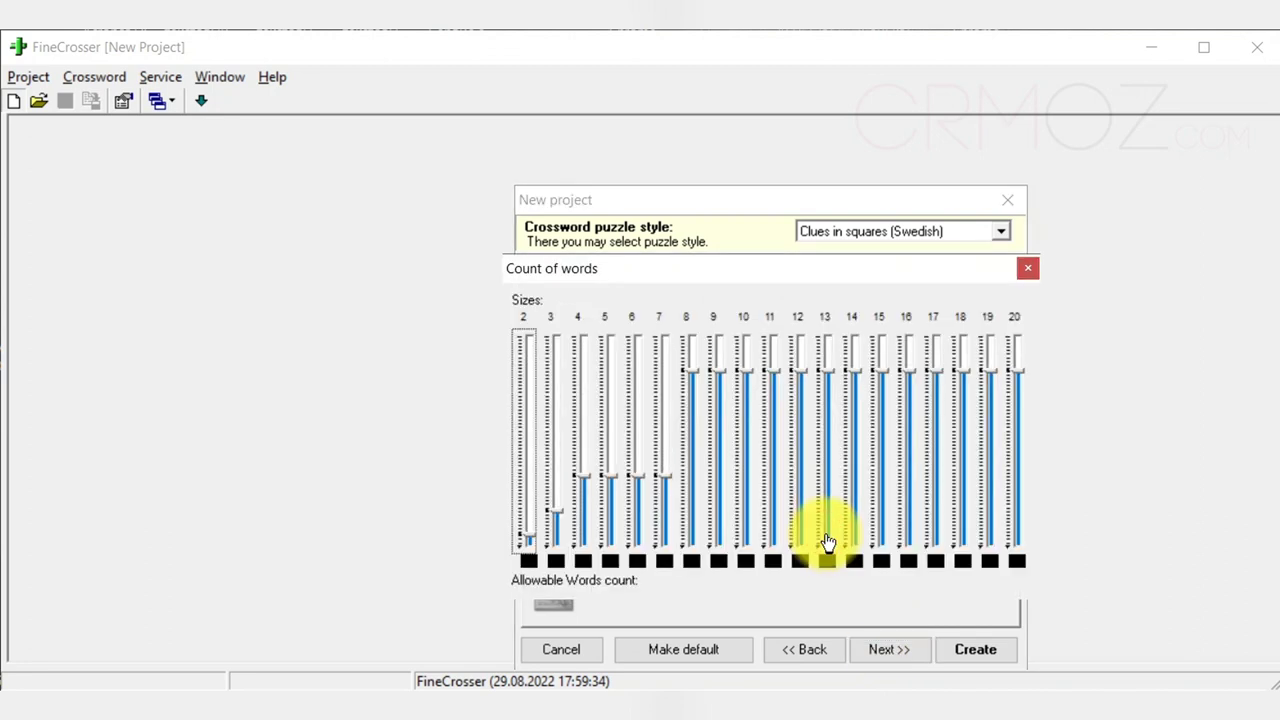
pyautogui.click(1027, 268)
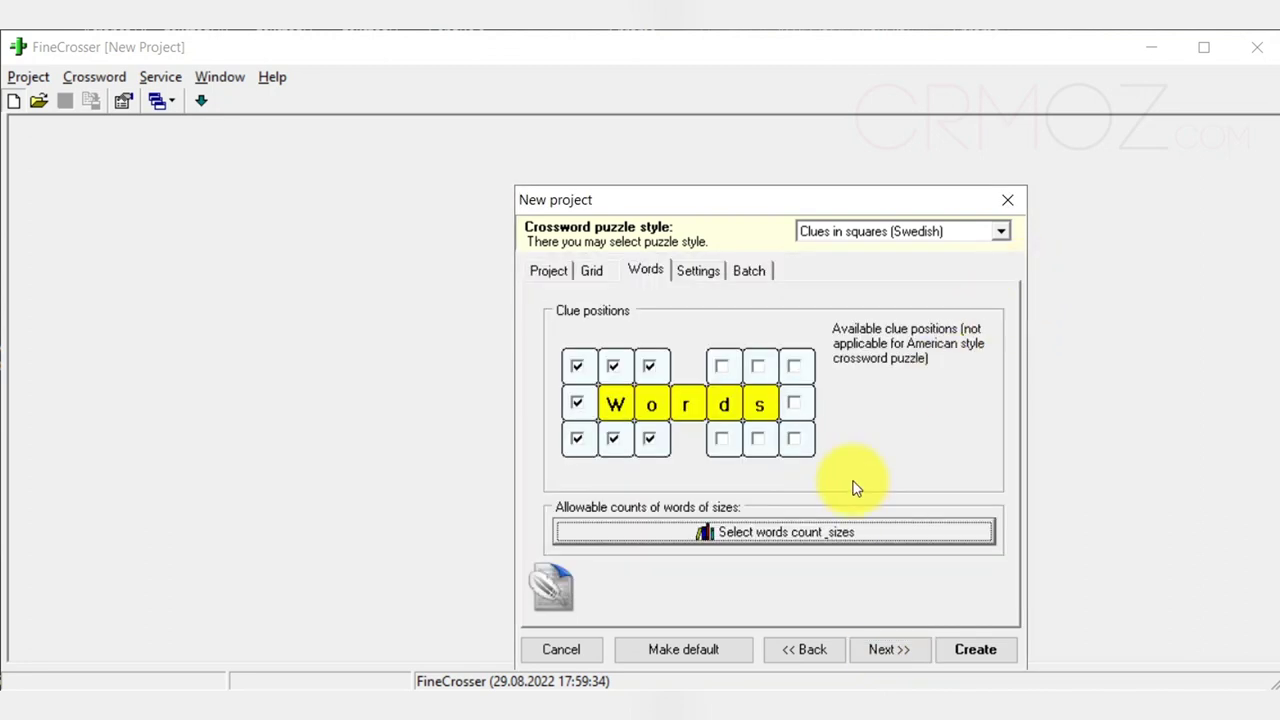
# Raise the maximum word length in the new project's word settings to about 9.
pyautogui.click(891, 648)
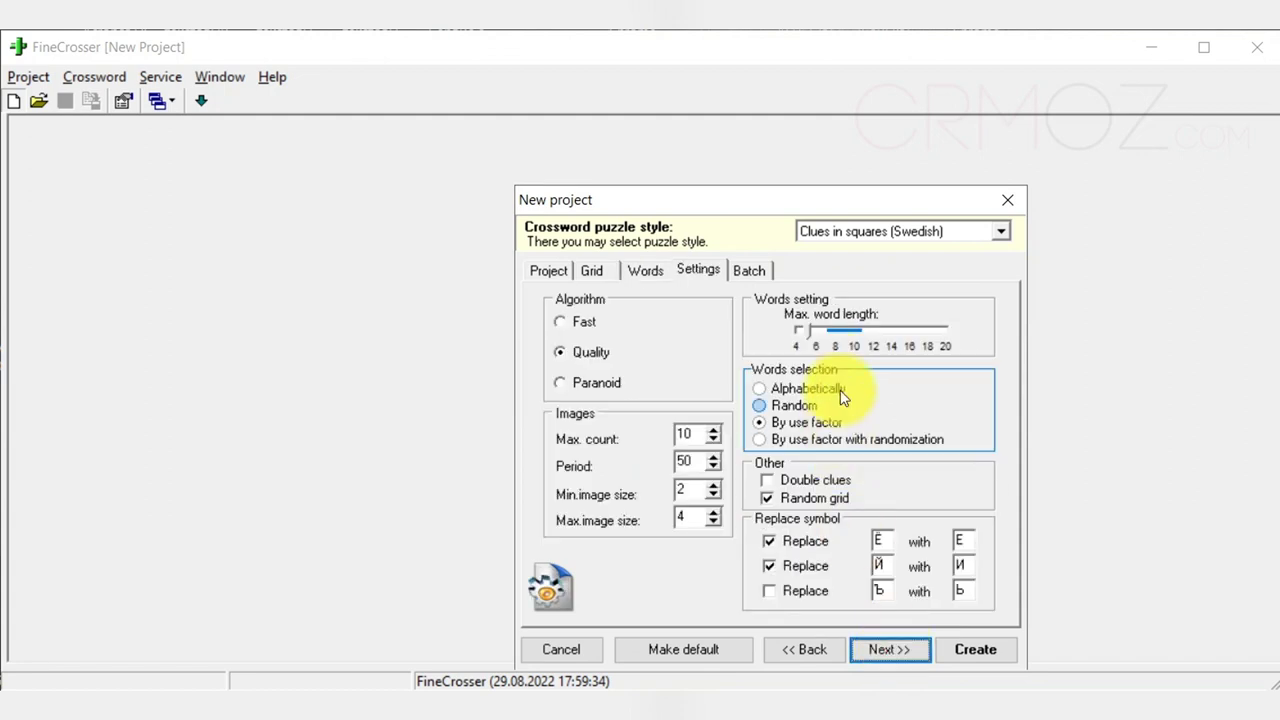
pyautogui.moveTo(808, 333); pyautogui.dragTo(846, 334)
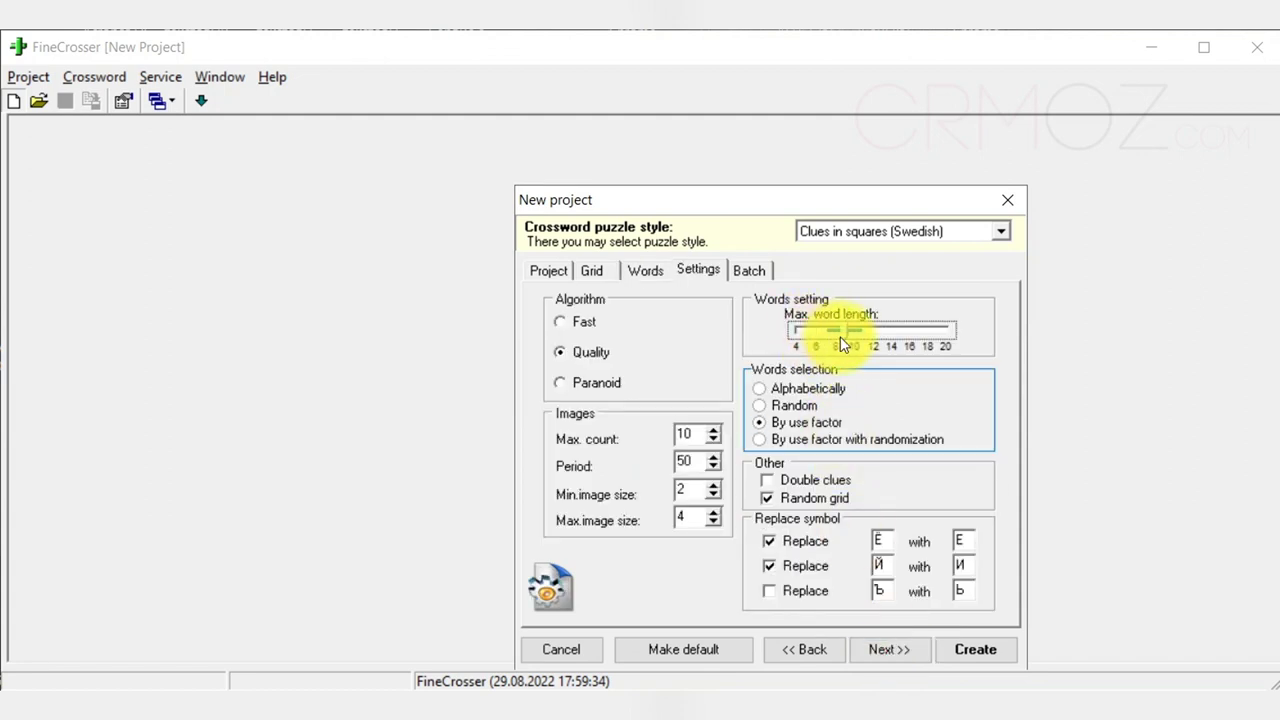
pyautogui.click(892, 649)
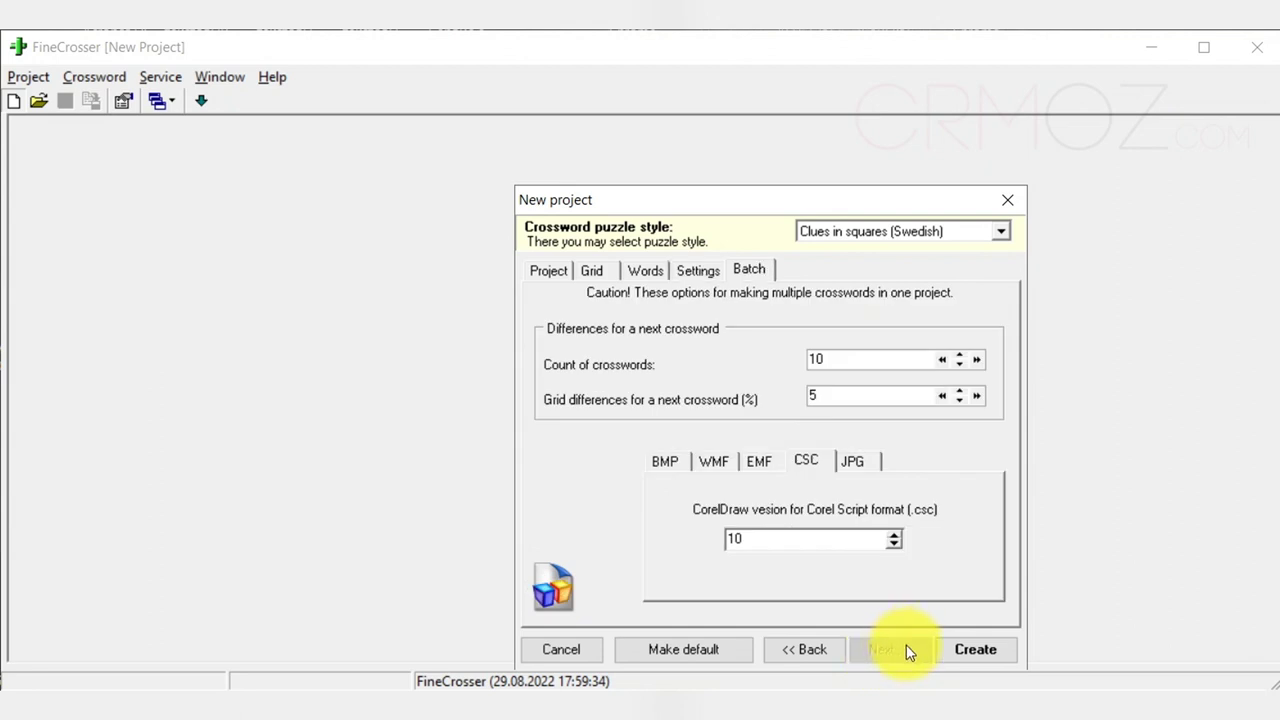
# Set the count of crosswords for batch making to 5 and create the project.
pyautogui.click(959, 364)
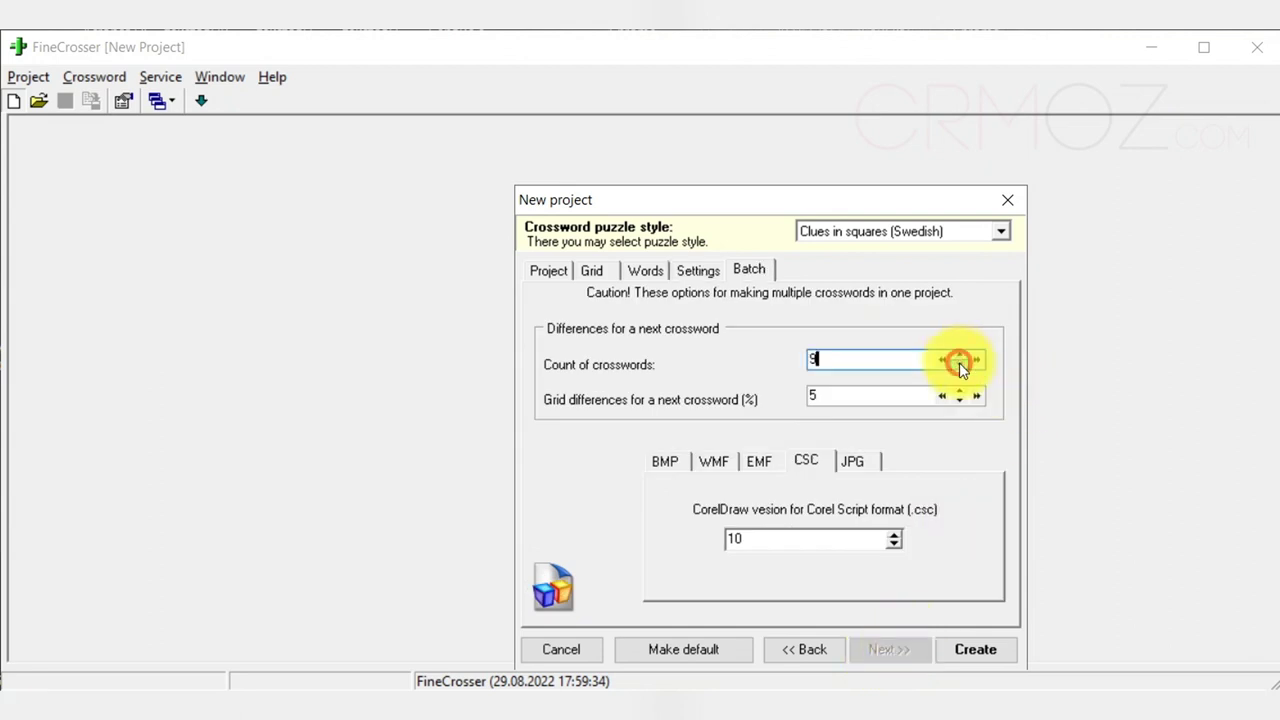
pyautogui.click(959, 364)
pyautogui.click(959, 364)
pyautogui.click(959, 364)
pyautogui.click(959, 364)
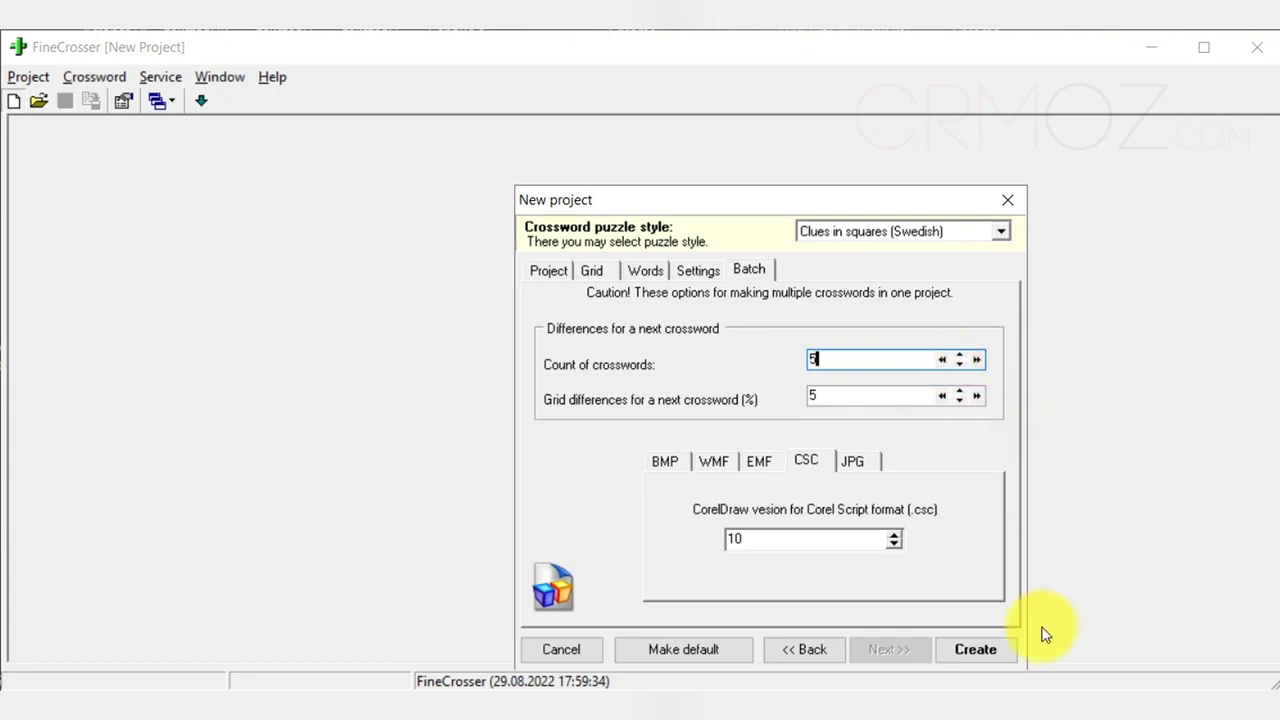
pyautogui.click(976, 649)
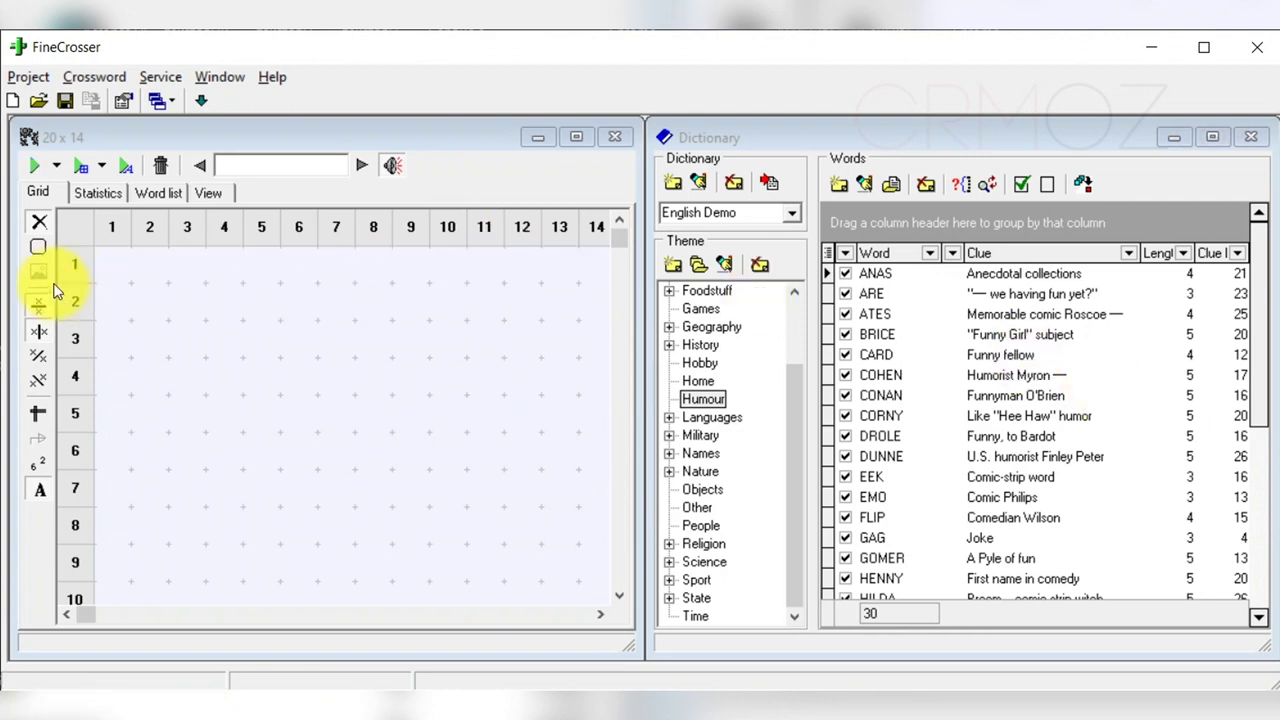
# Generate a single crossword in the empty 20 x 14 grid and show its finished layout at 25 % zoom.
pyautogui.click(35, 172)
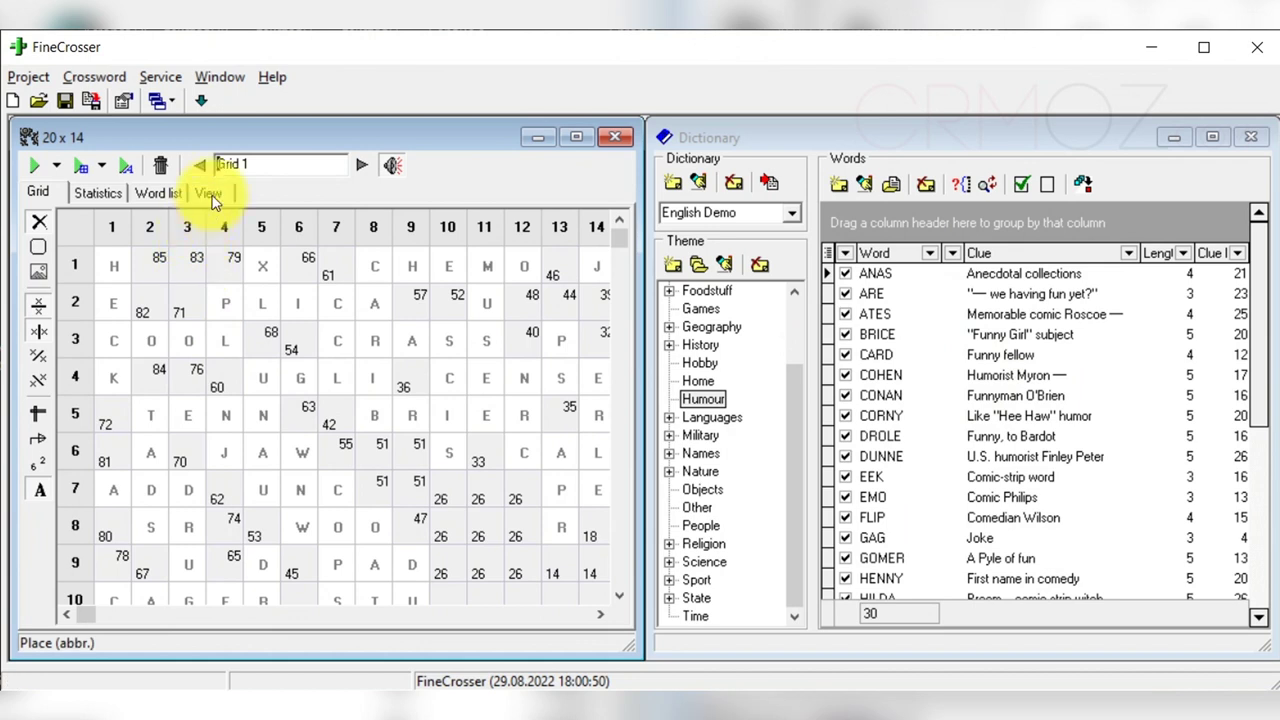
pyautogui.click(208, 193)
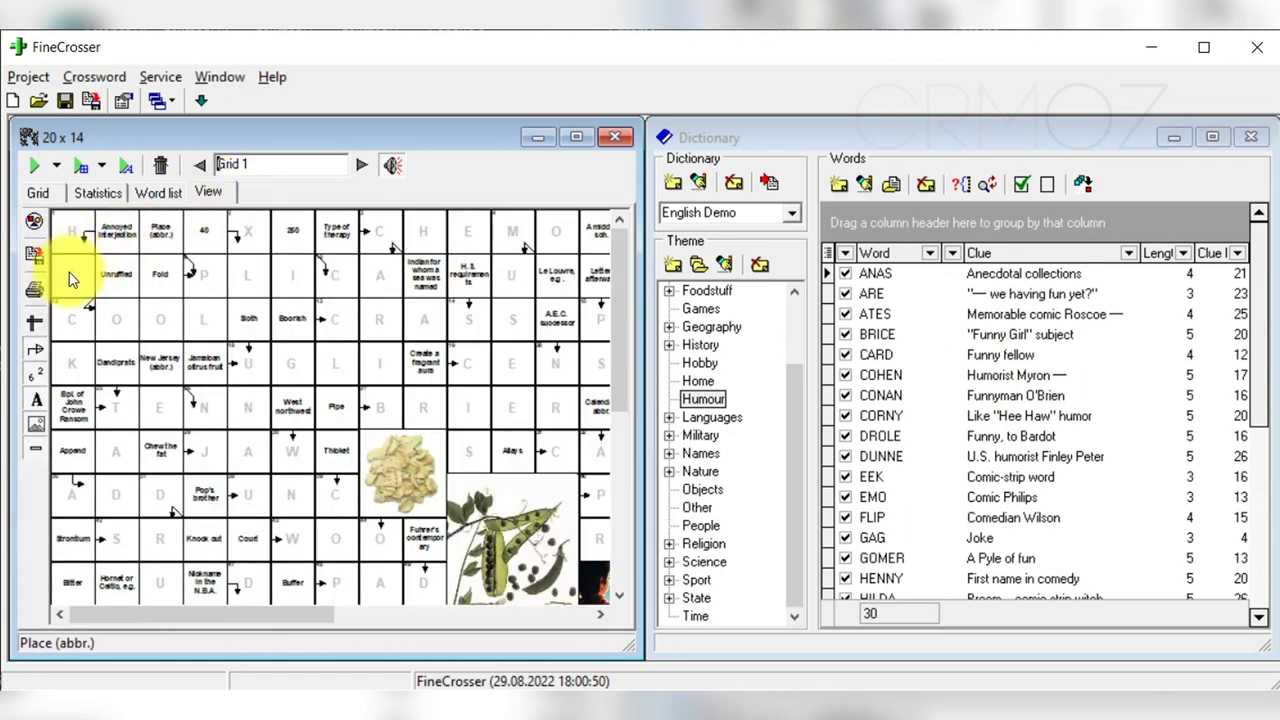
pyautogui.click(36, 327)
pyautogui.click(48, 337)
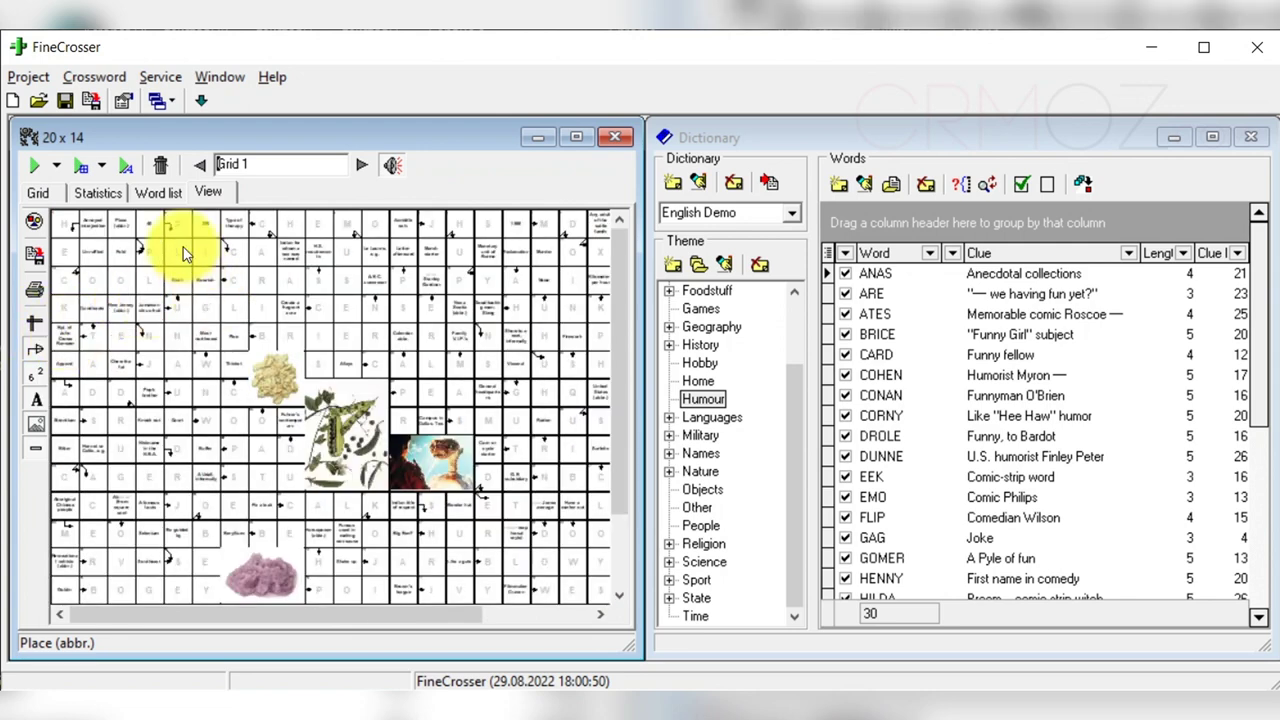
# Examine the generated crossword's grid cells, word statistics, word list with clues, and full finished layout.
pyautogui.click(38, 192)
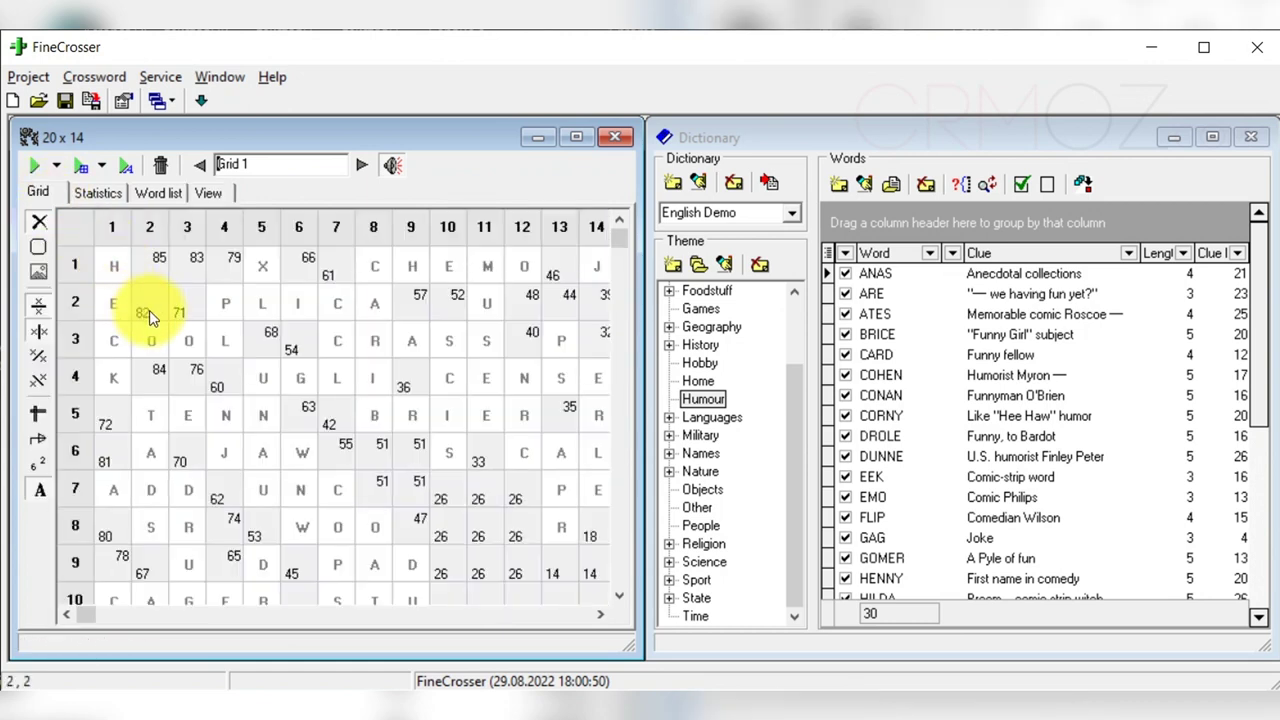
pyautogui.click(149, 310)
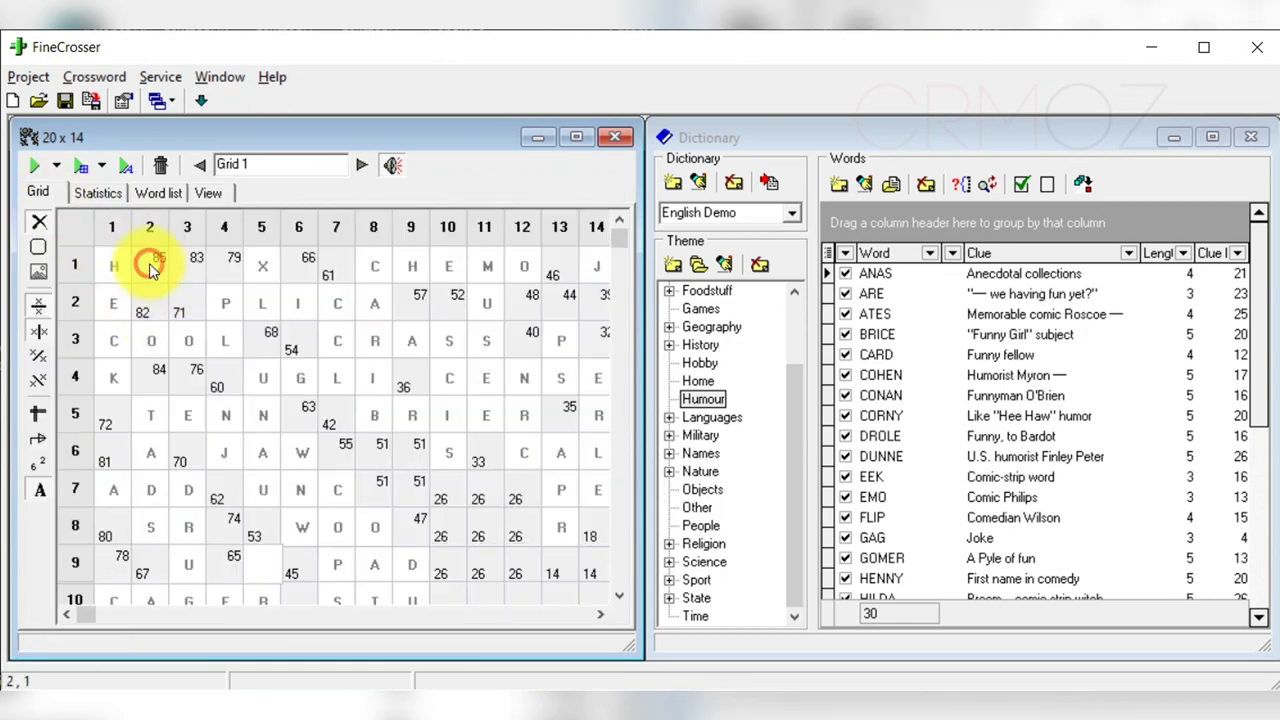
pyautogui.click(190, 268)
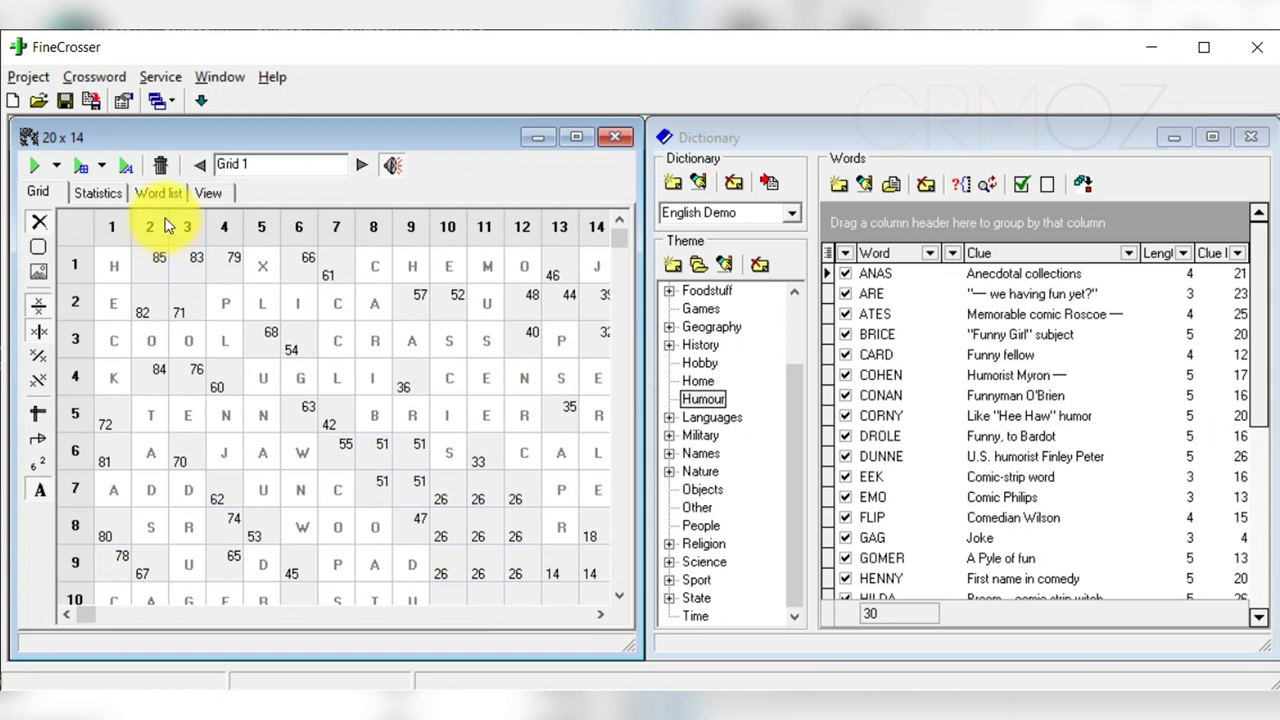
pyautogui.click(98, 193)
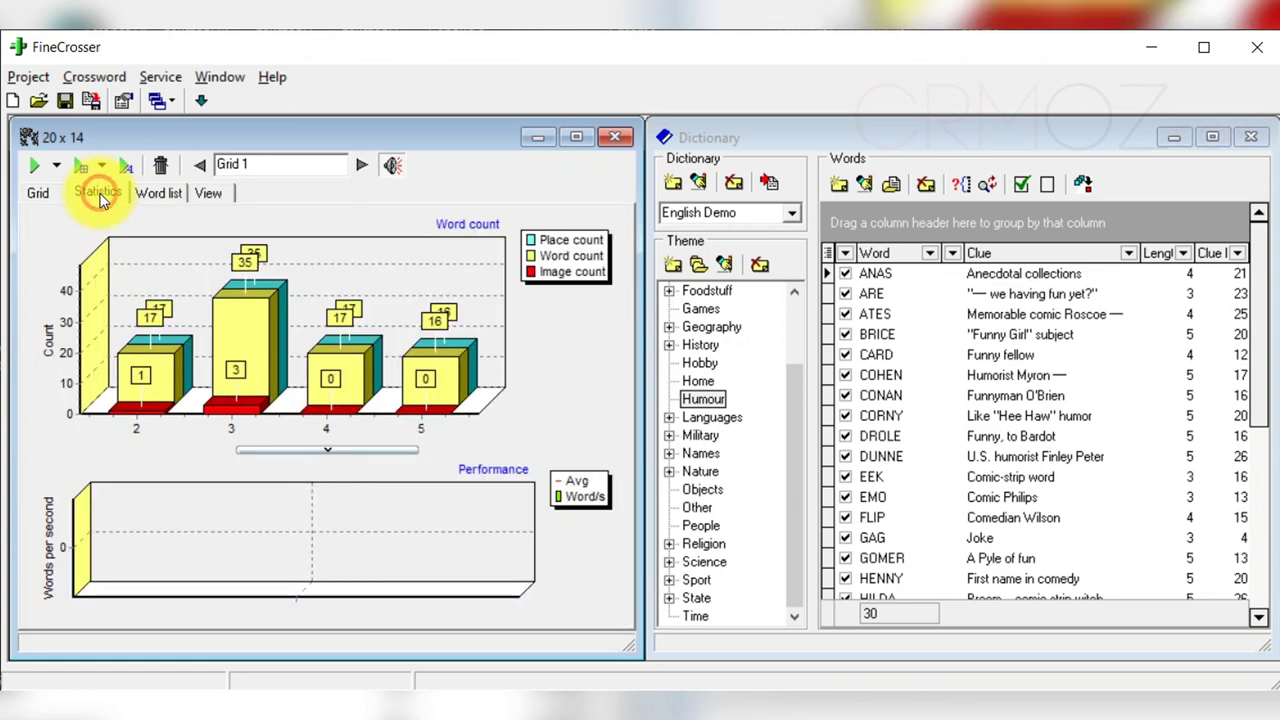
pyautogui.click(168, 192)
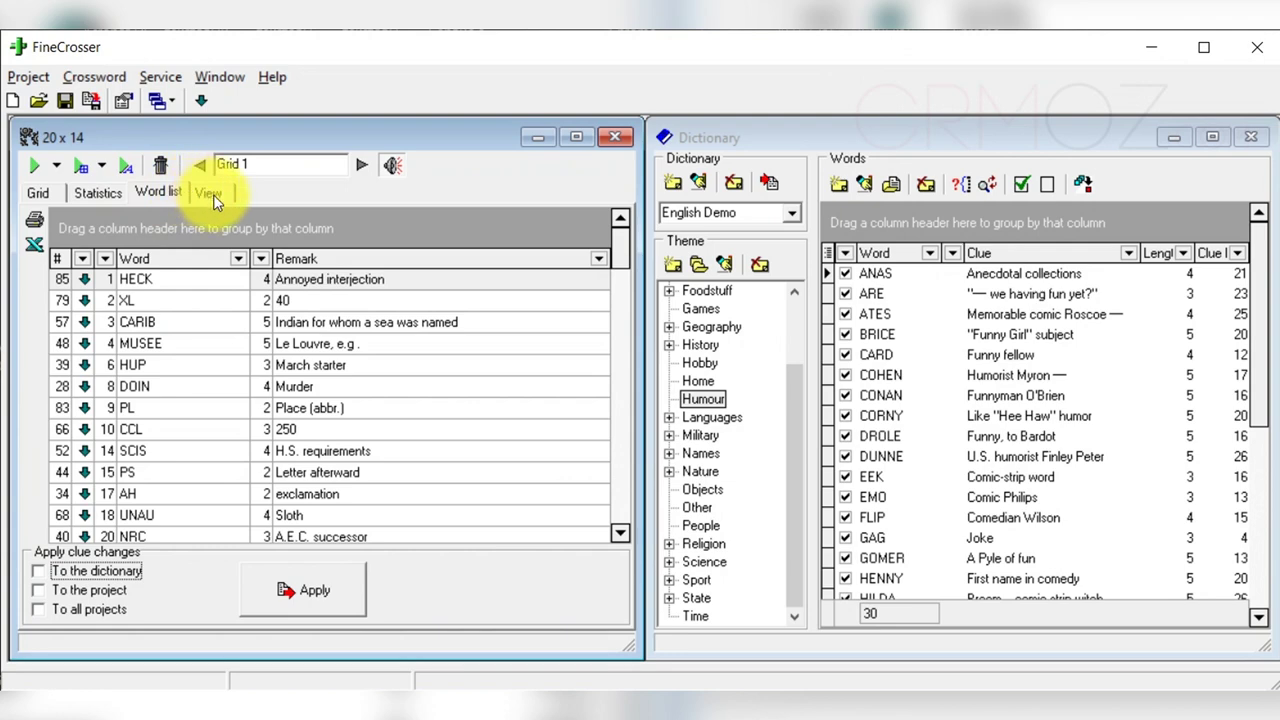
pyautogui.click(207, 192)
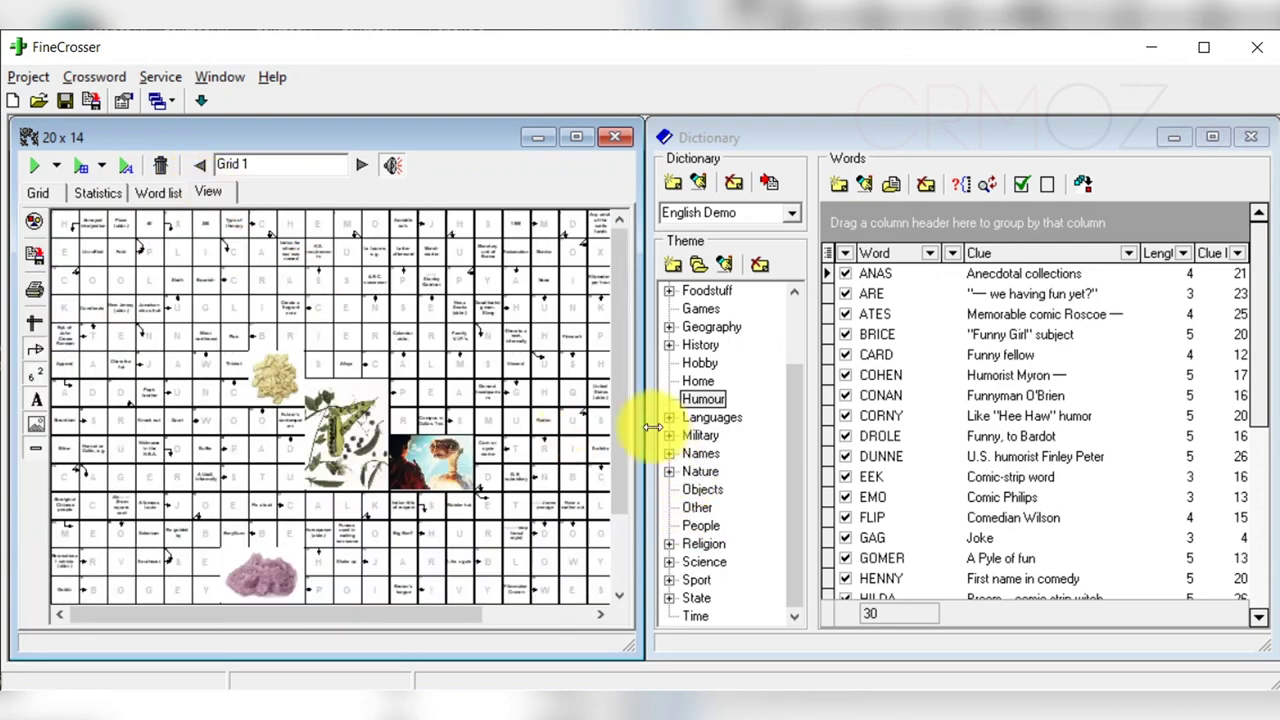
pyautogui.scroll(-3, 625, 485)
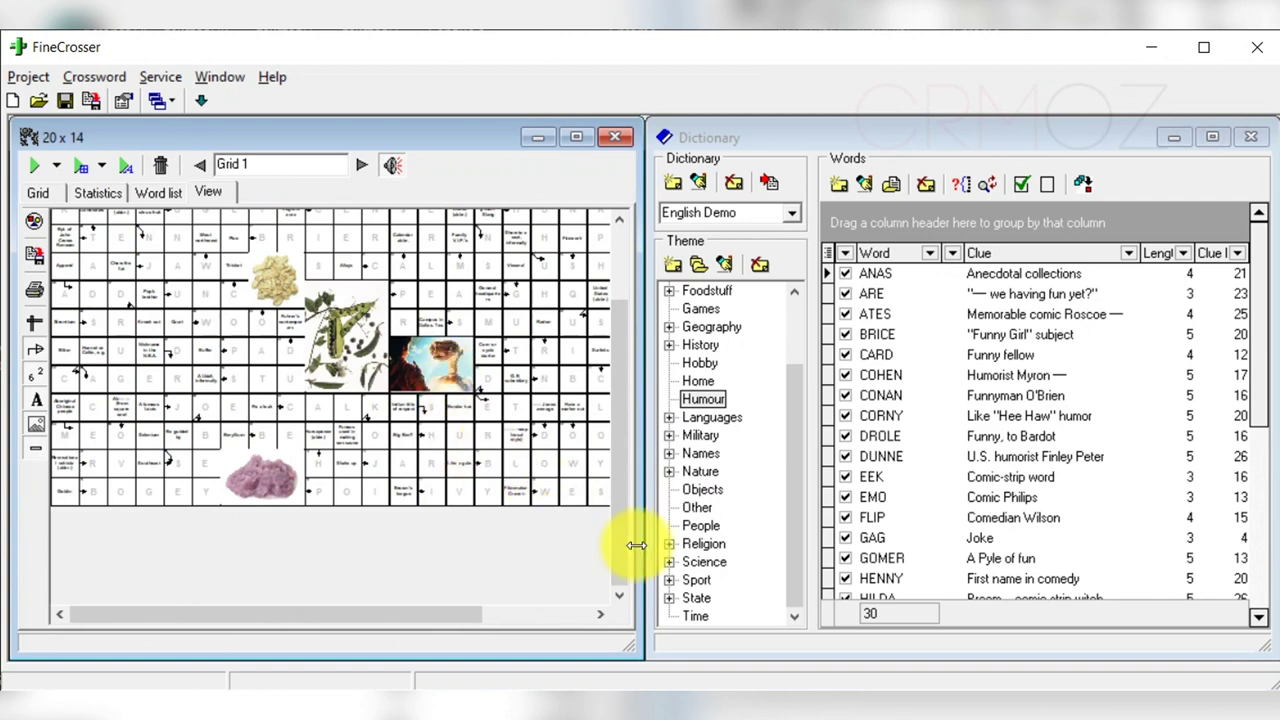
pyautogui.moveTo(617, 557); pyautogui.dragTo(600, 435)
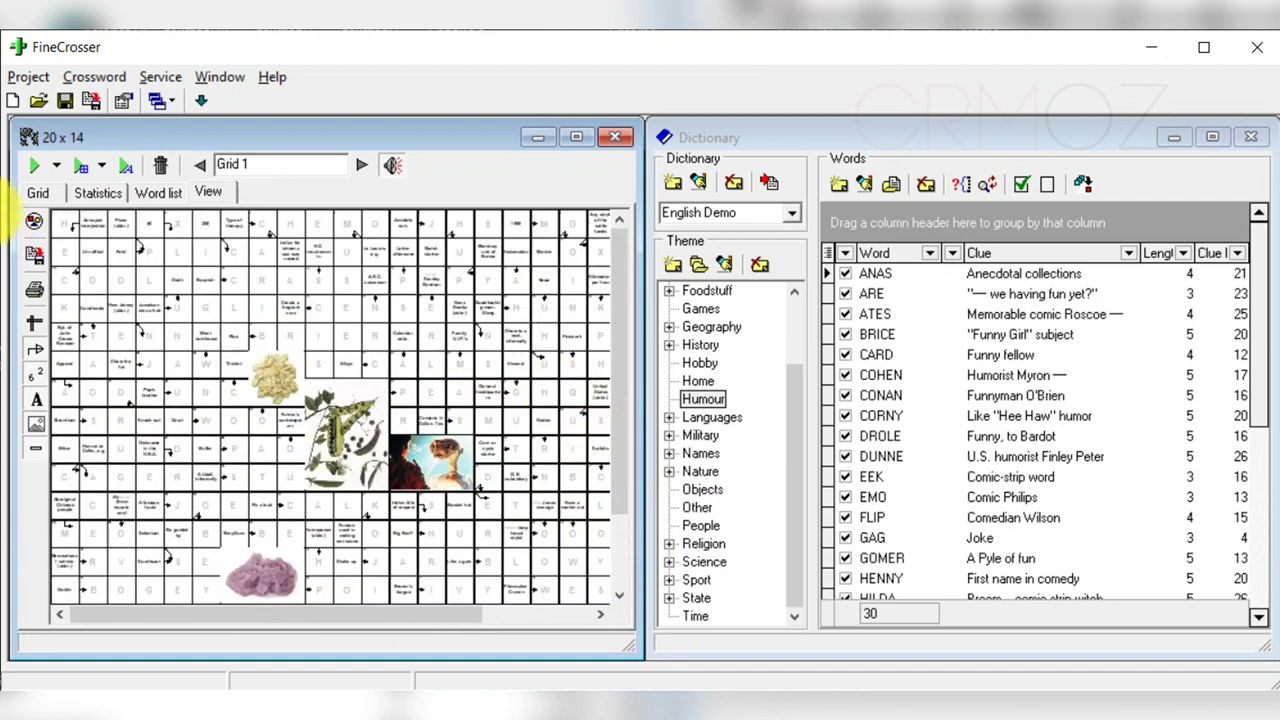
# Generate multiple crosswords in one batch and show the finished layout of the last grid.
pyautogui.click(57, 167)
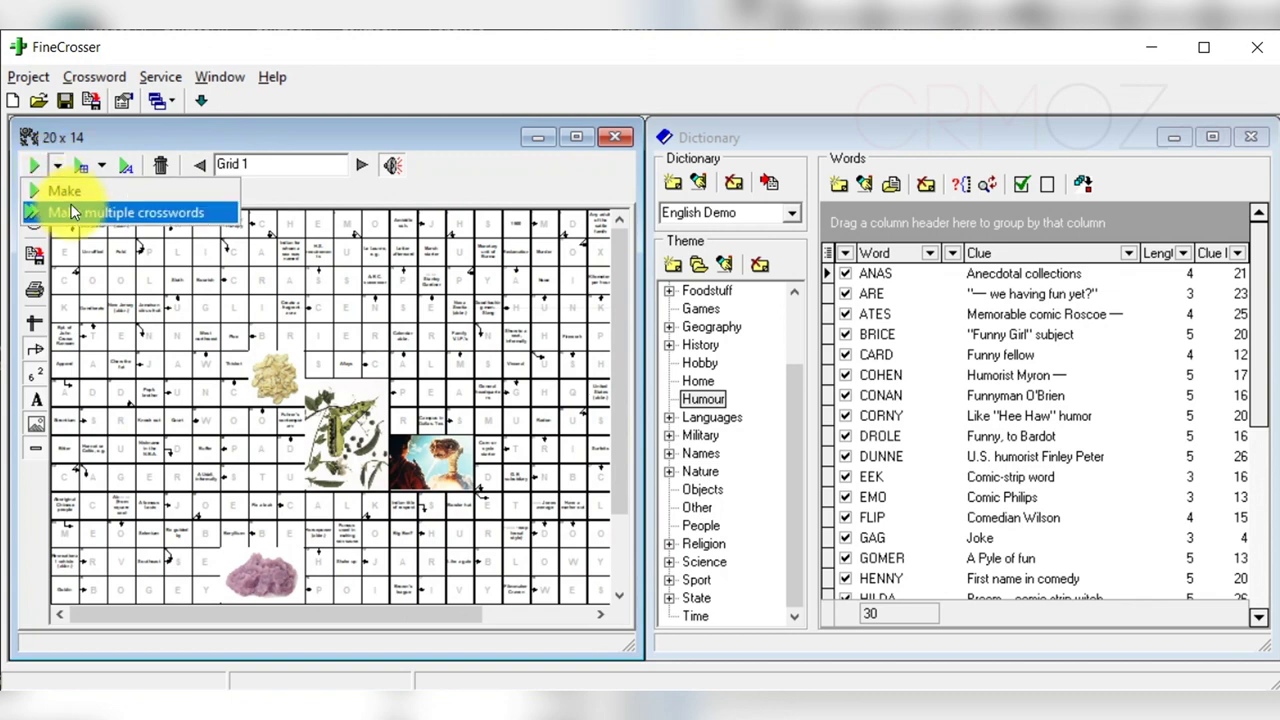
pyautogui.click(73, 211)
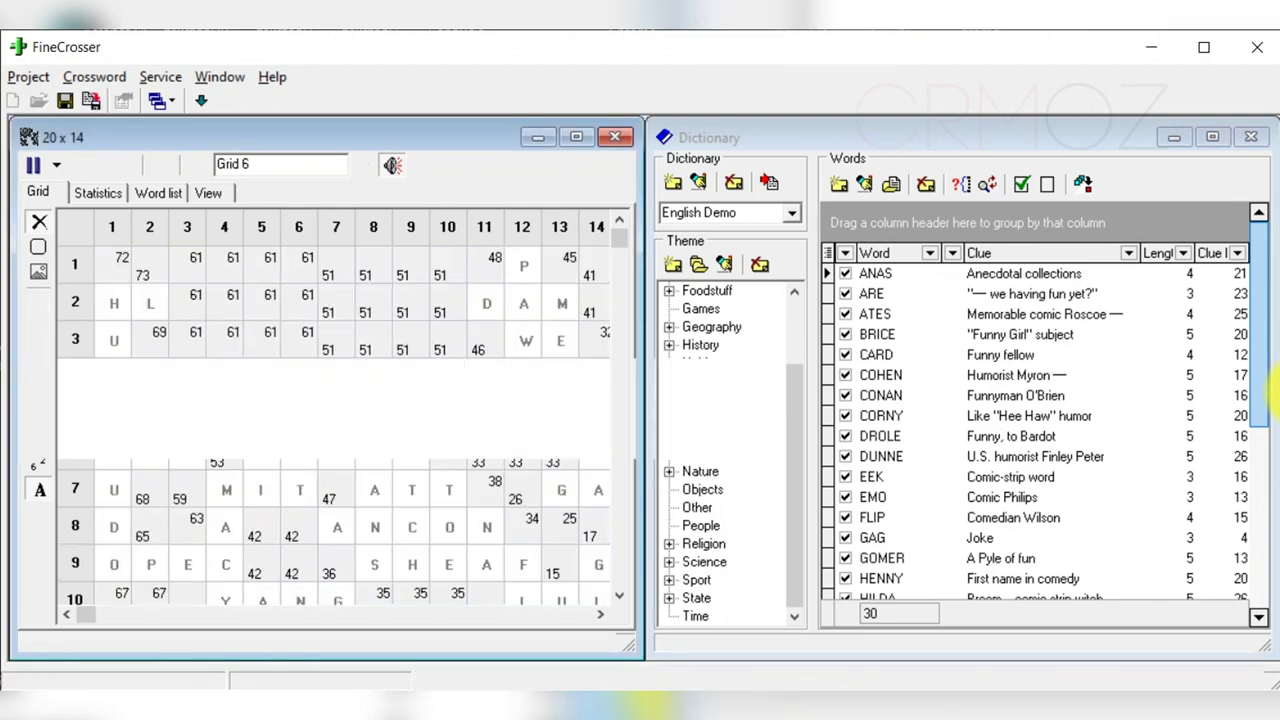
pyautogui.click(206, 193)
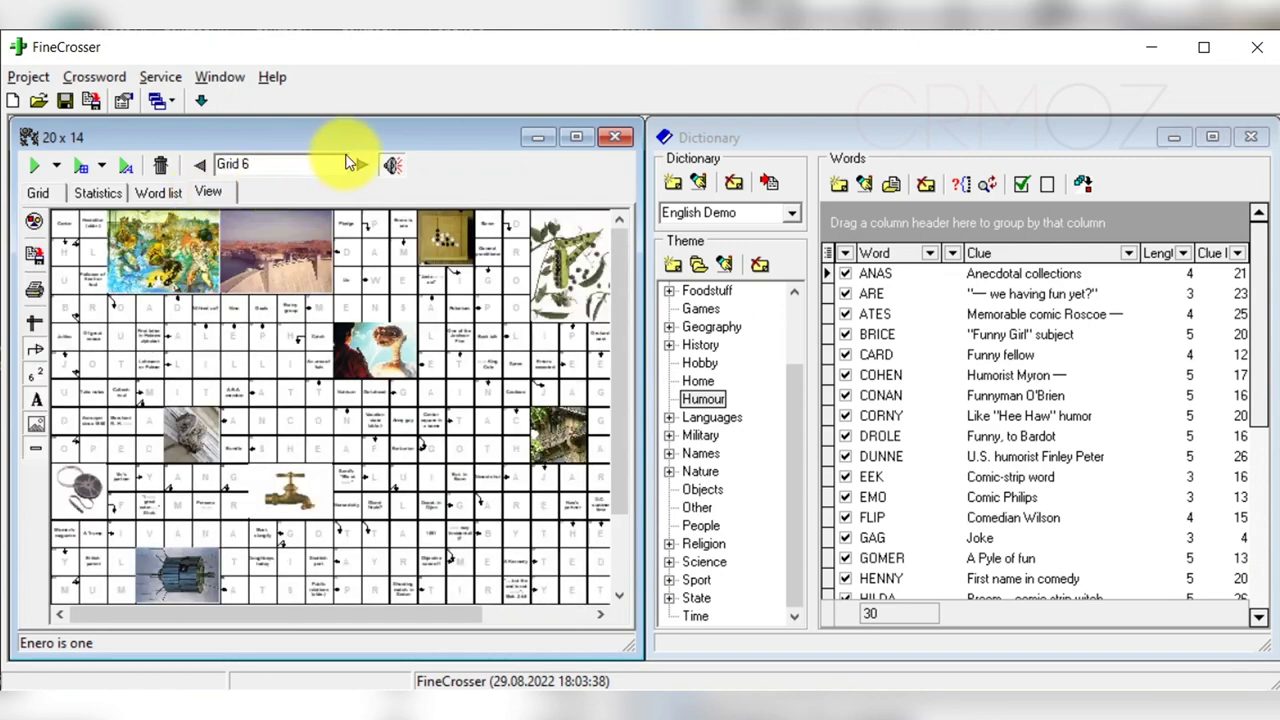
# Browse the finished layouts of the generated crosswords backwards from Grid 6 to Grid 3.
pyautogui.click(200, 165)
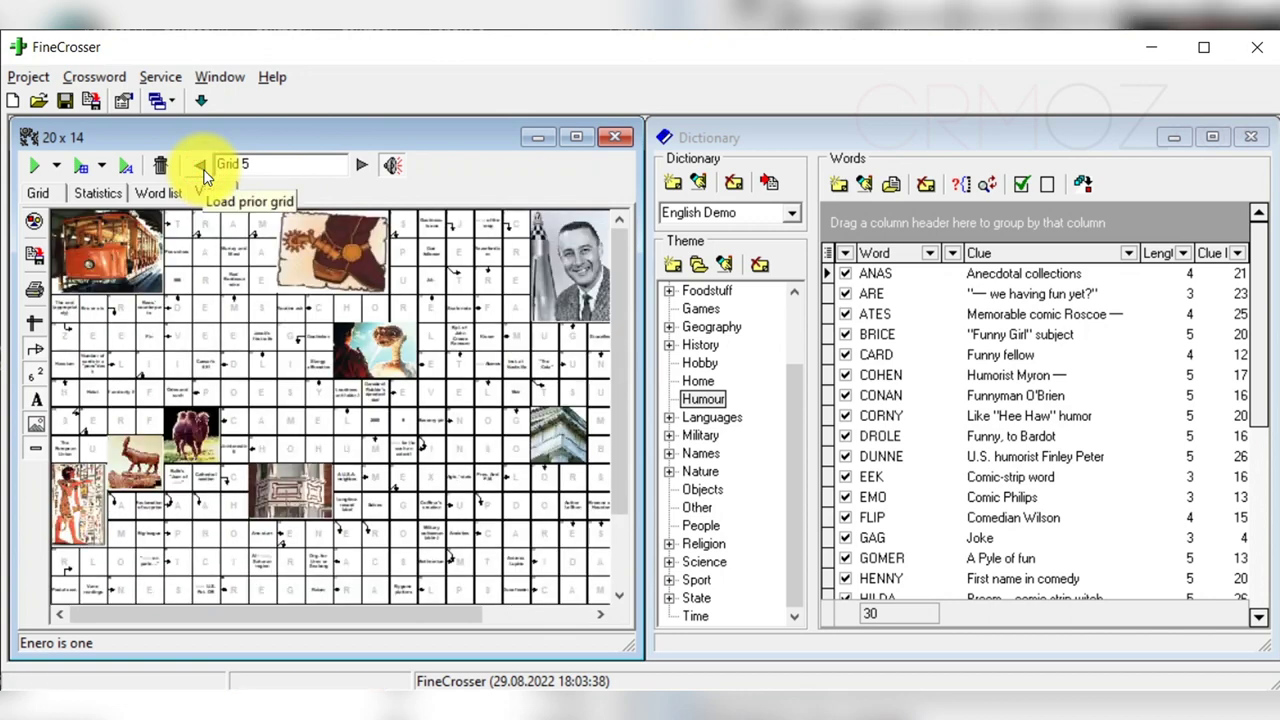
pyautogui.click(200, 165)
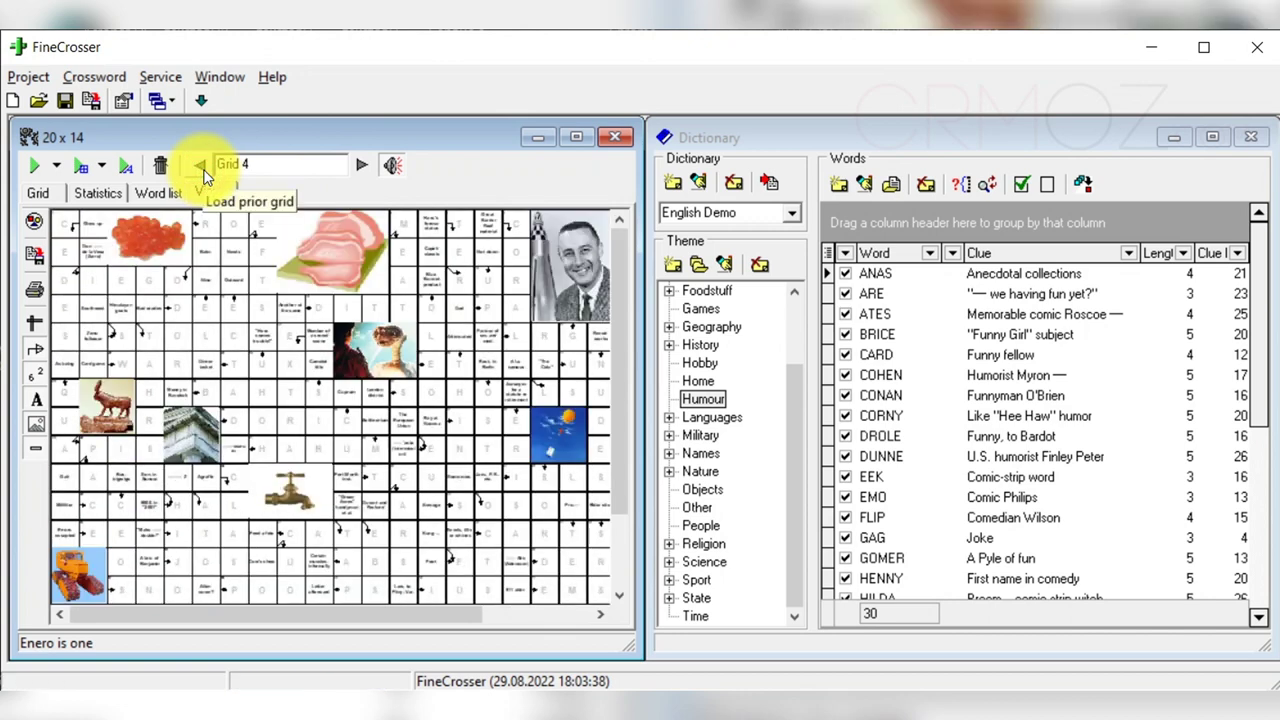
pyautogui.click(200, 165)
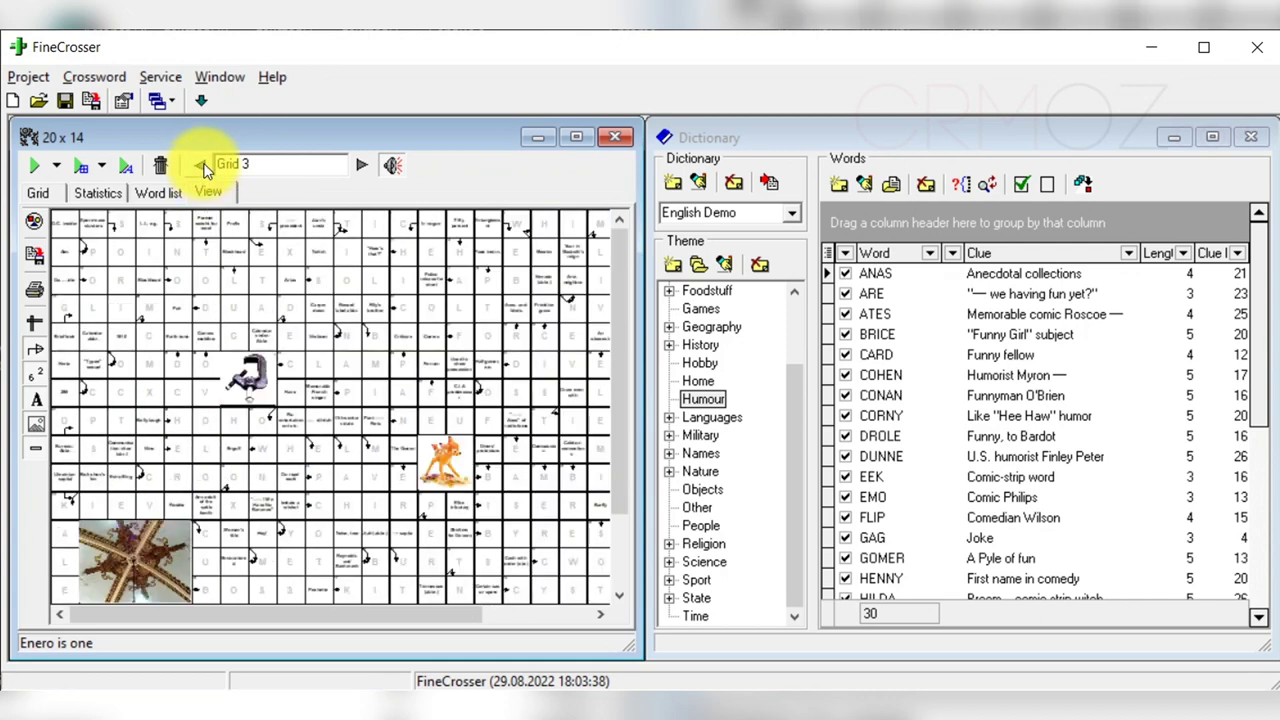
# Inspect the finished layout of Grid 3 at 100 % zoom and at 50 % zoom.
pyautogui.click(34, 320)
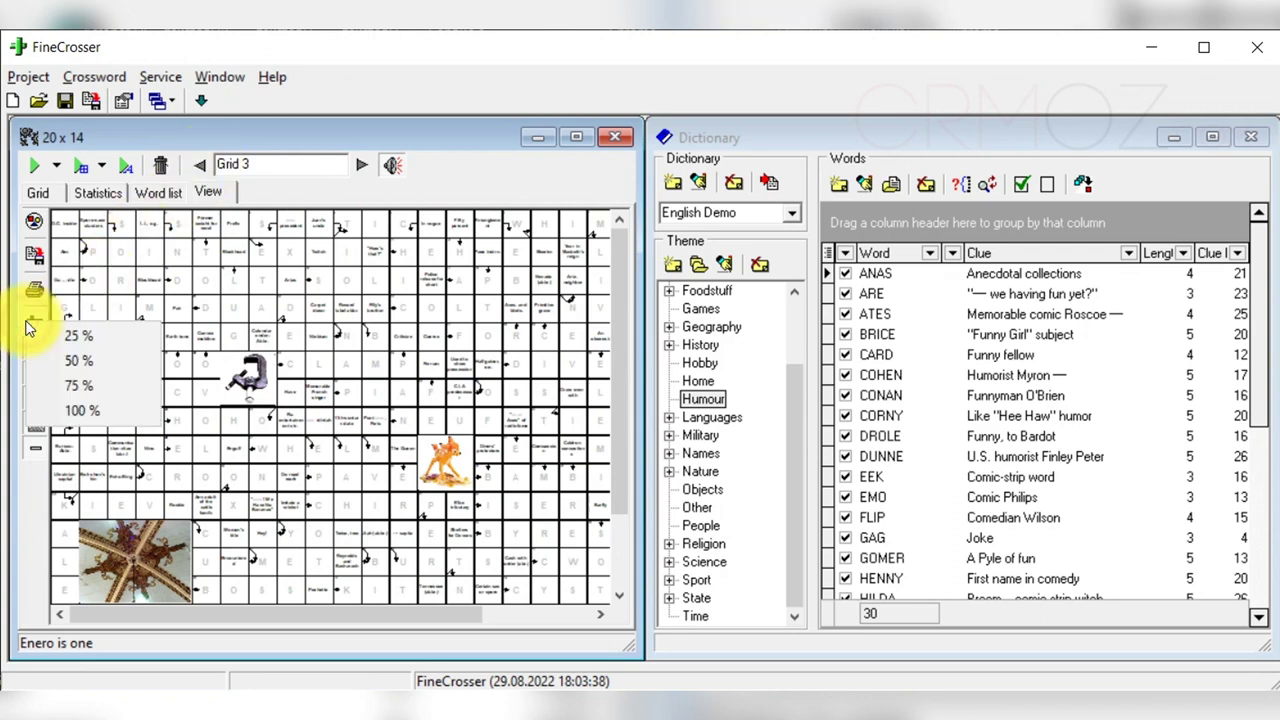
pyautogui.click(58, 406)
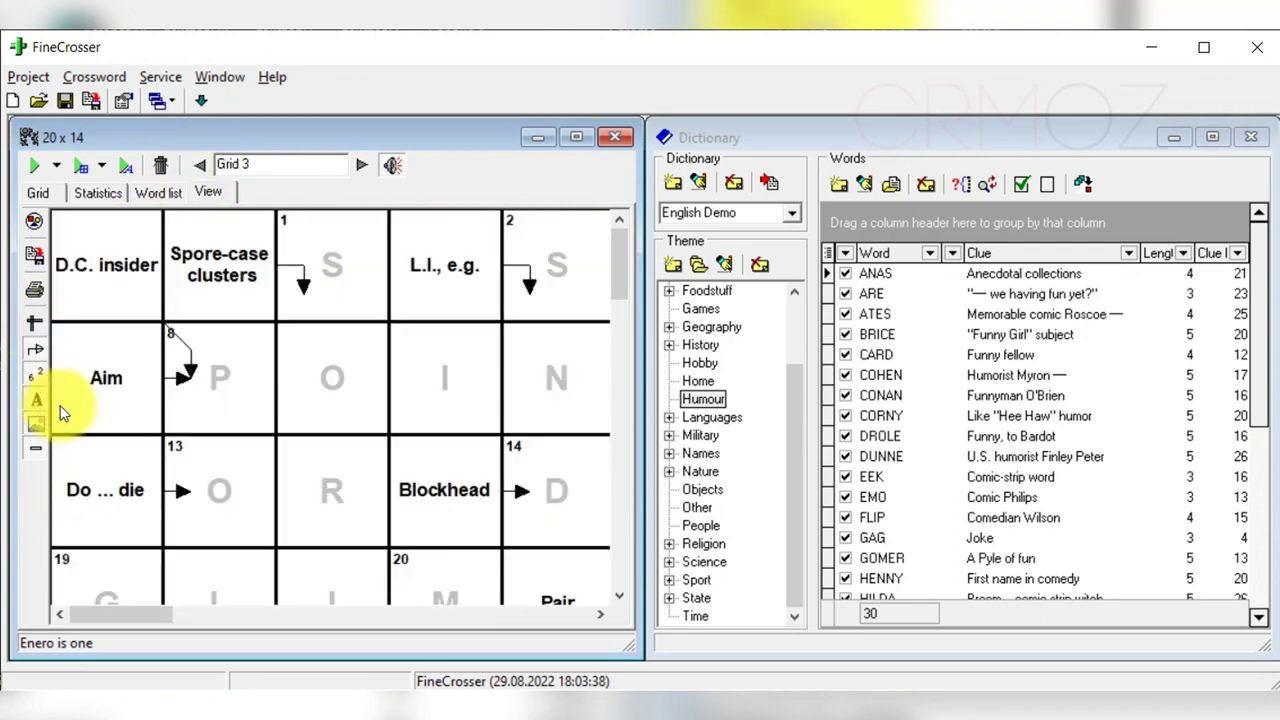
pyautogui.click(34, 321)
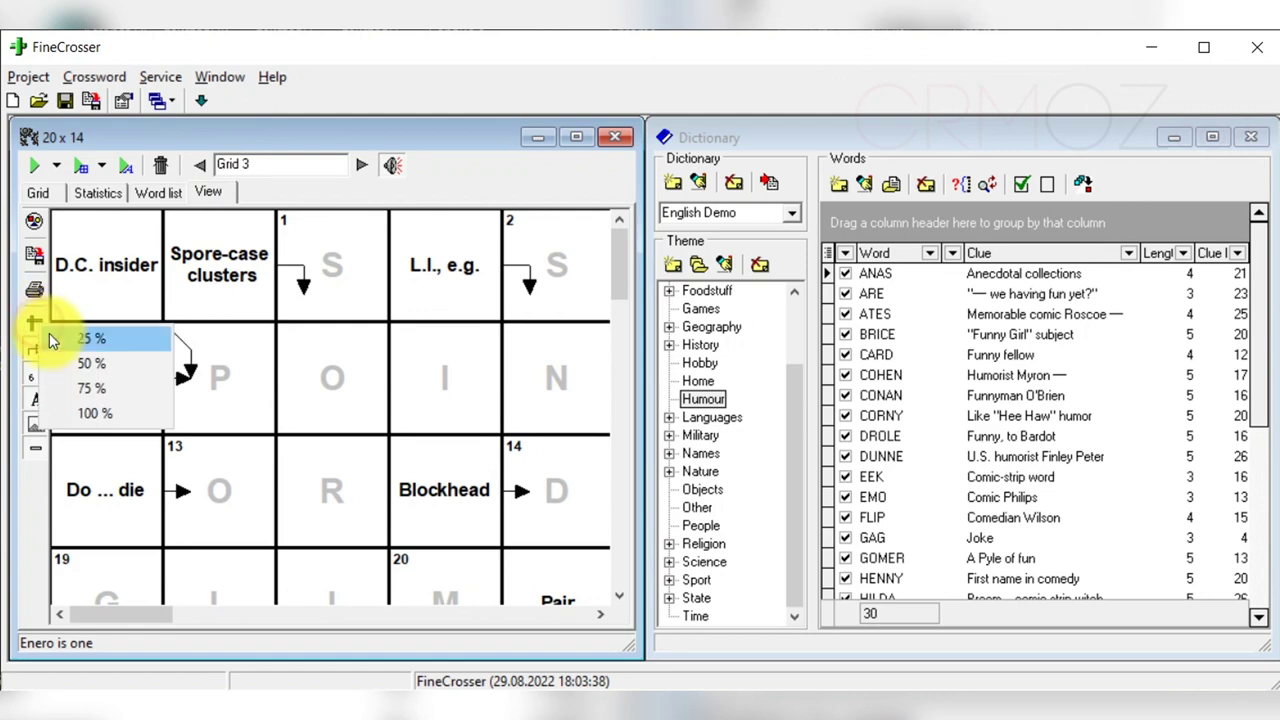
pyautogui.click(70, 370)
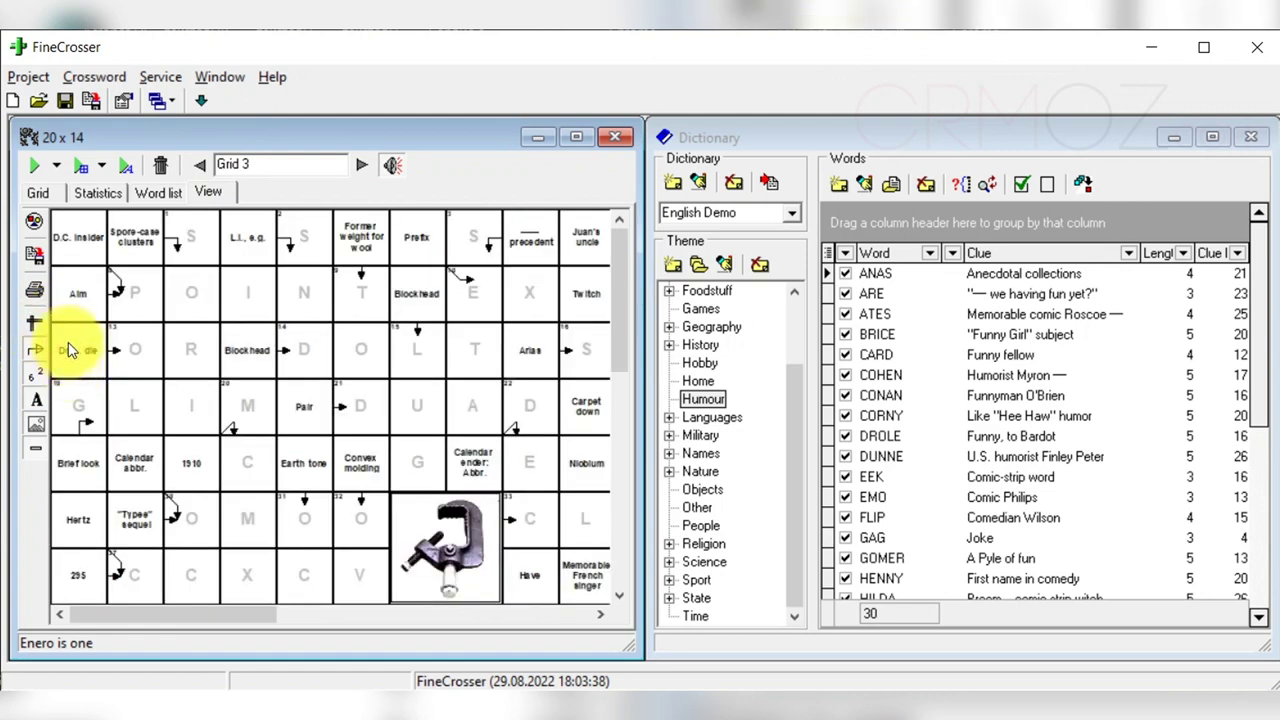
# Maximize the crossword window, look over Grid 3's finished layout, and switch to its editable cell grid.
pyautogui.click(576, 137)
pyautogui.moveTo(1268, 200); pyautogui.dragTo(1268, 276)
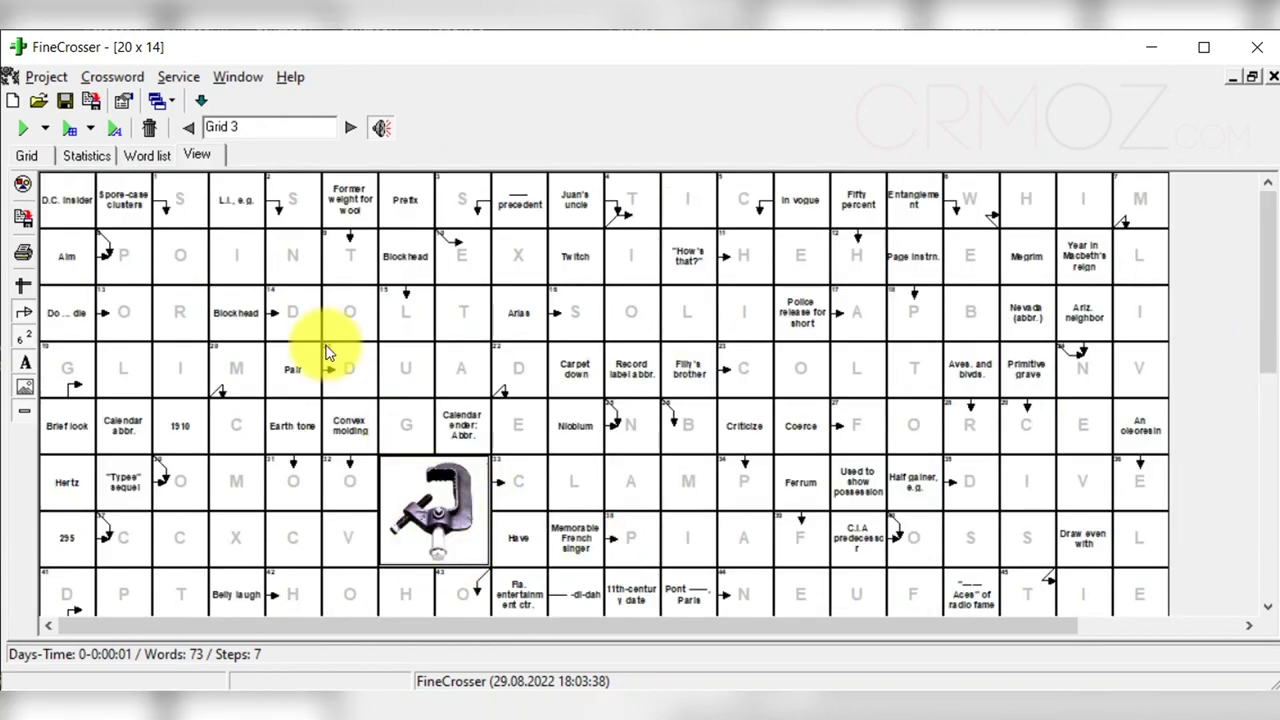
pyautogui.click(27, 157)
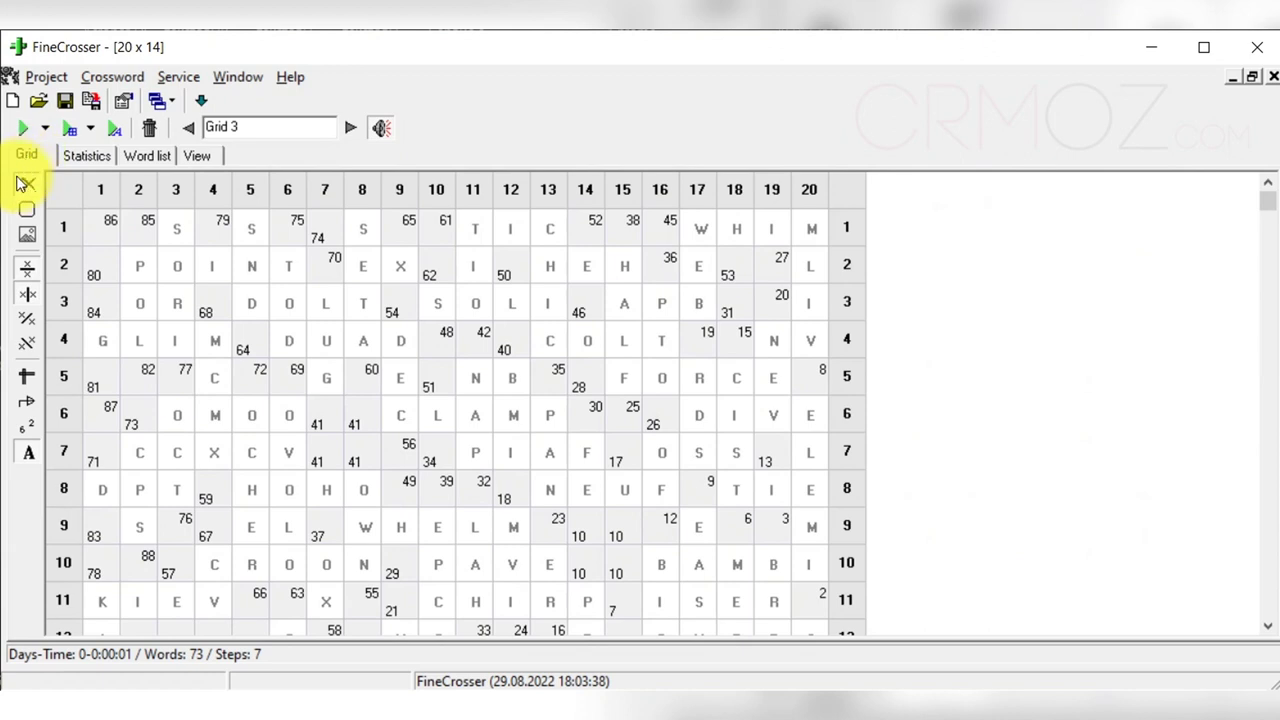
# Use the cell tools to highlight the words of slots 79 and 69 in Grid 3 and view slot 69's word options.
pyautogui.click(27, 182)
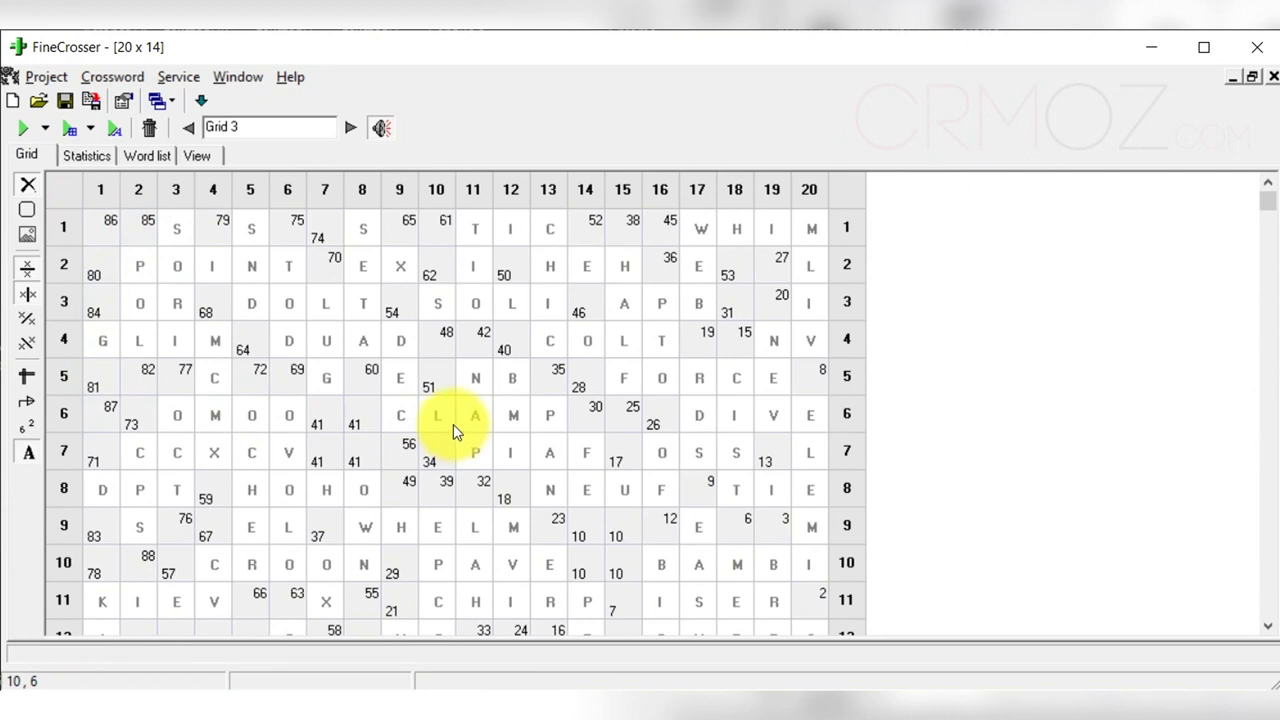
pyautogui.click(27, 210)
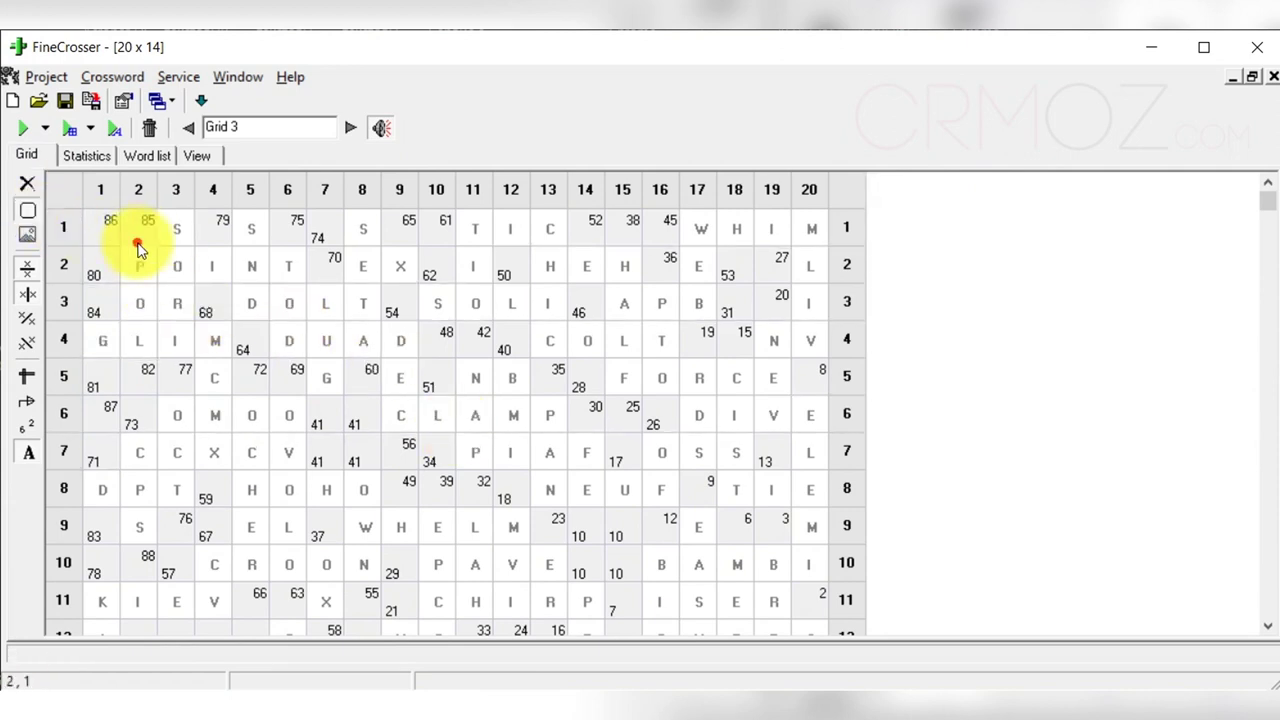
pyautogui.click(232, 230)
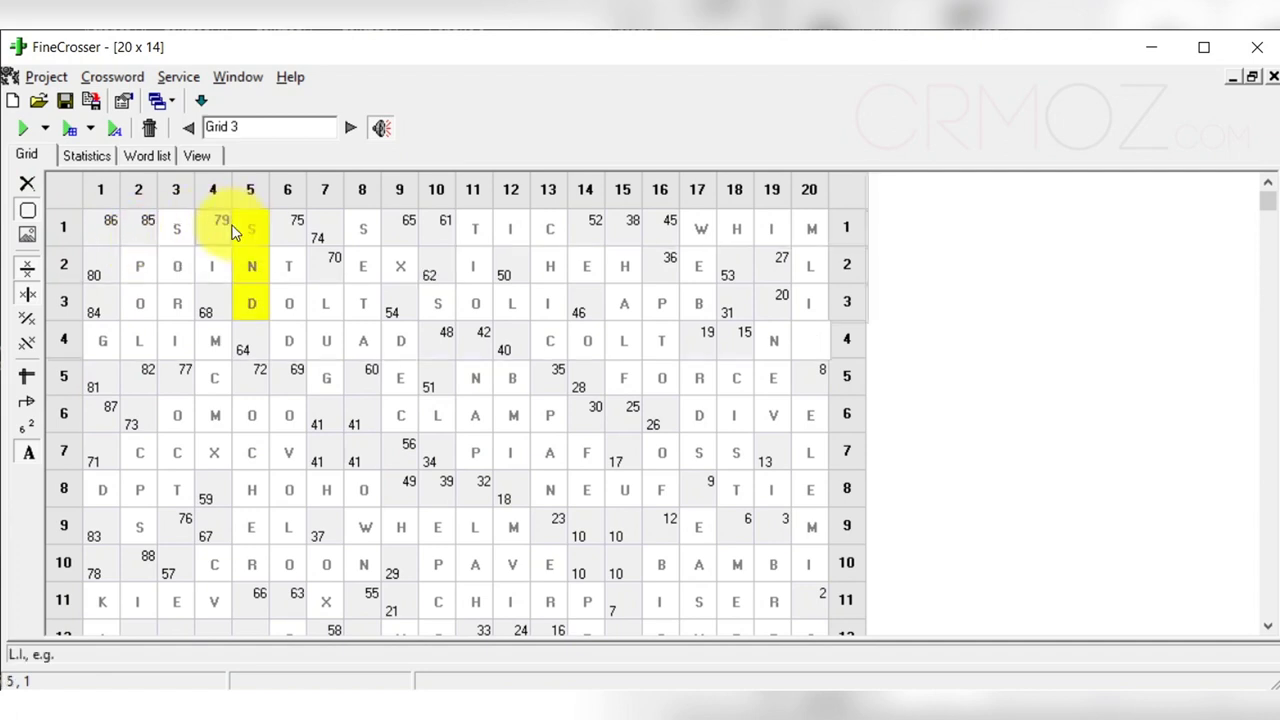
pyautogui.click(297, 373)
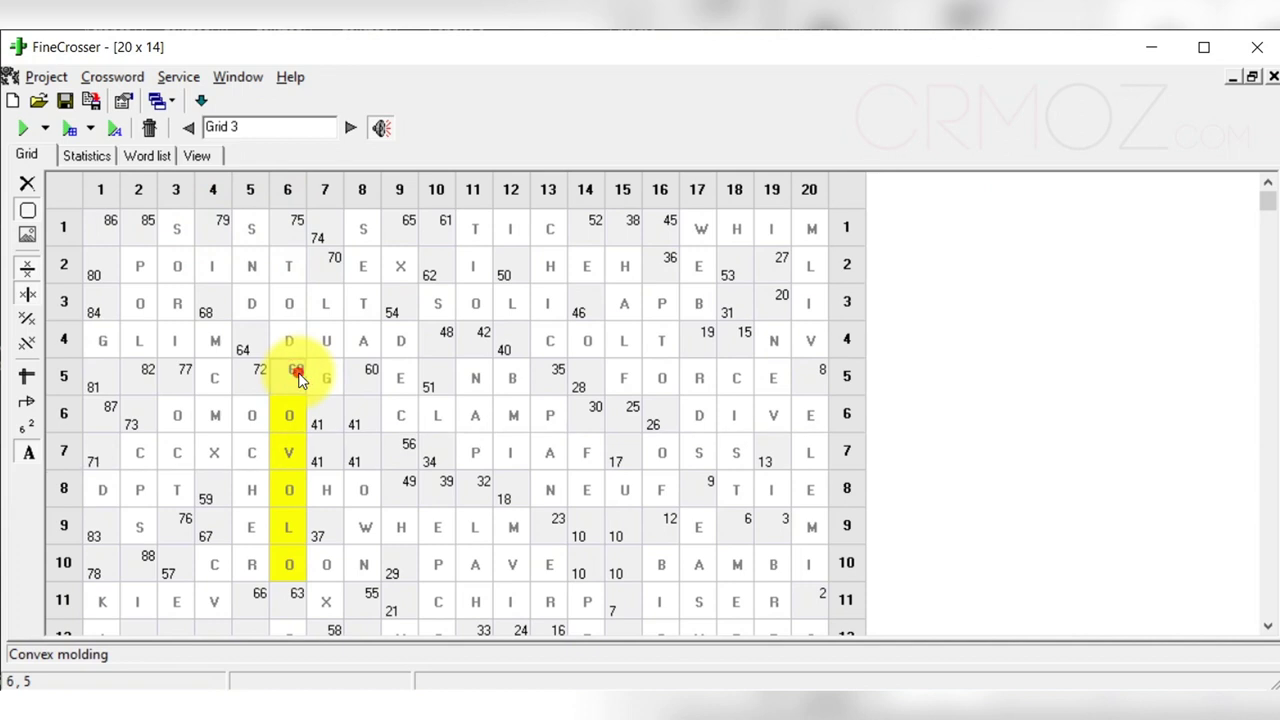
pyautogui.rightClick(296, 372)
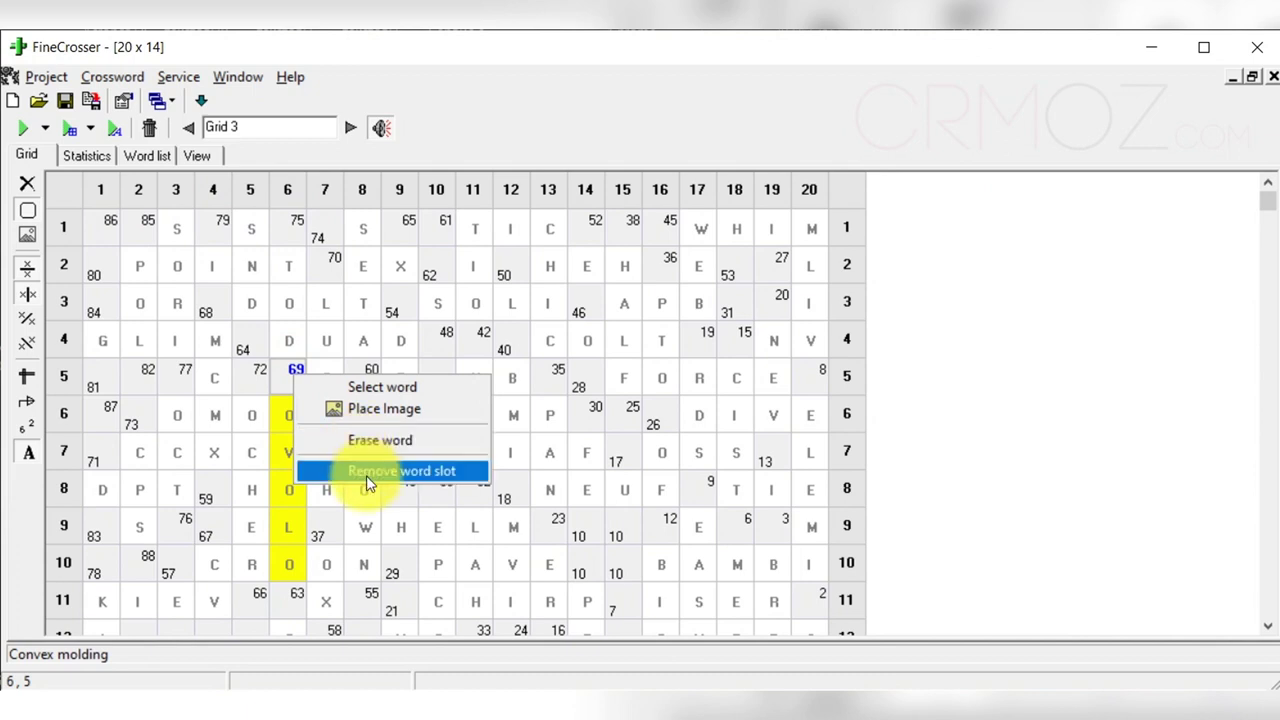
pyautogui.click(511, 279)
# Review the candidate words for slot 50 (HEH) in Grid 3 and dismiss the word selection without choosing one.
pyautogui.click(511, 279)
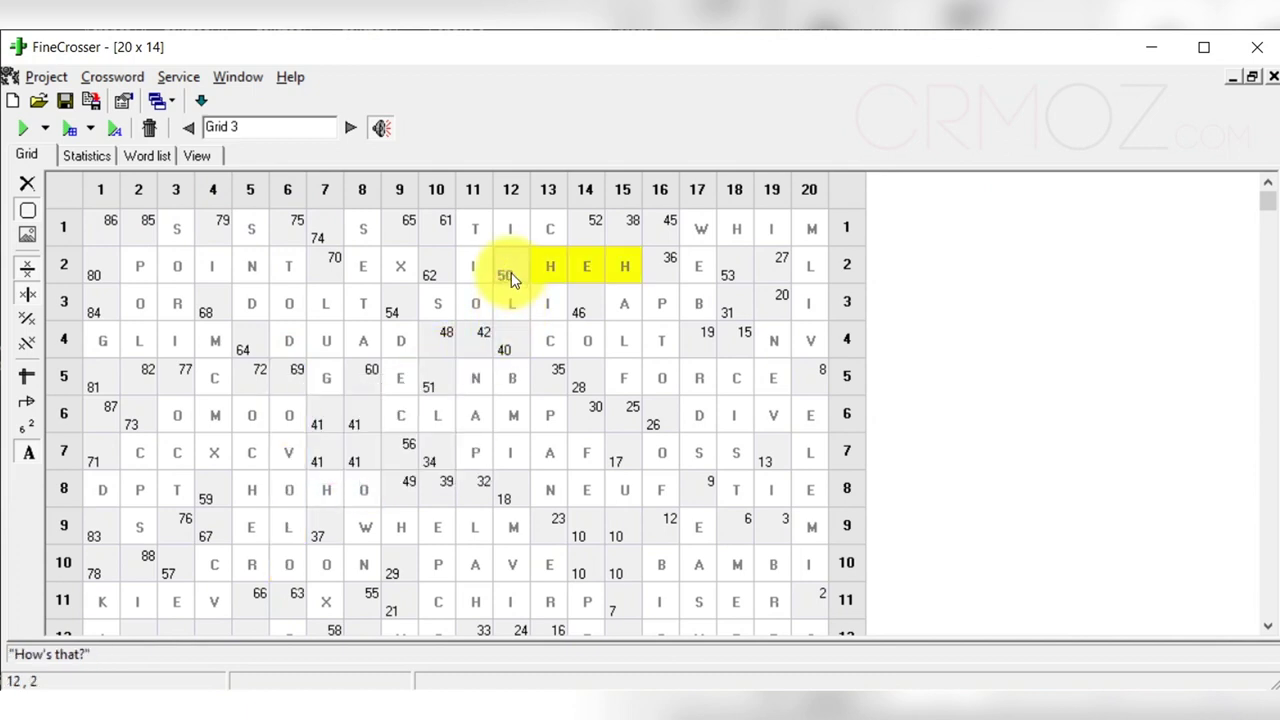
pyautogui.rightClick(511, 279)
pyautogui.click(527, 281)
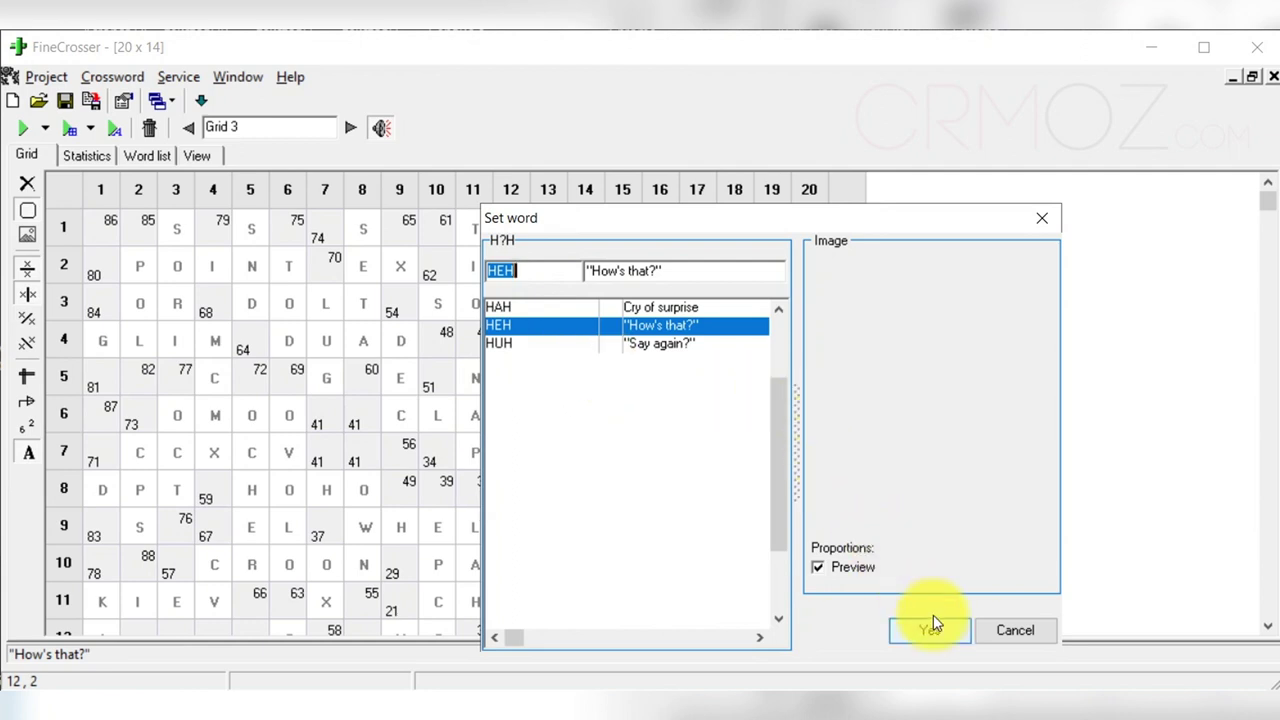
pyautogui.click(1020, 628)
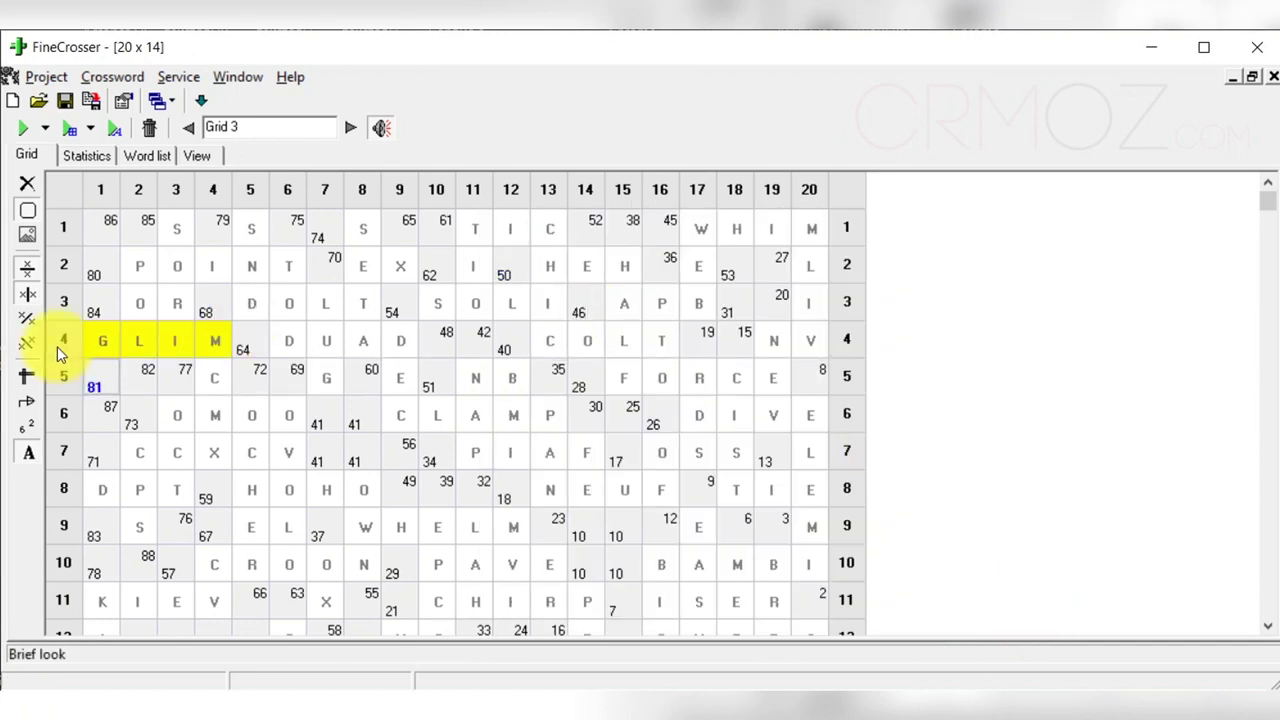
# Show the finished layout of Grid 2 at 100 % zoom and reduce it to 50 % zoom.
pyautogui.click(189, 128)
pyautogui.click(199, 156)
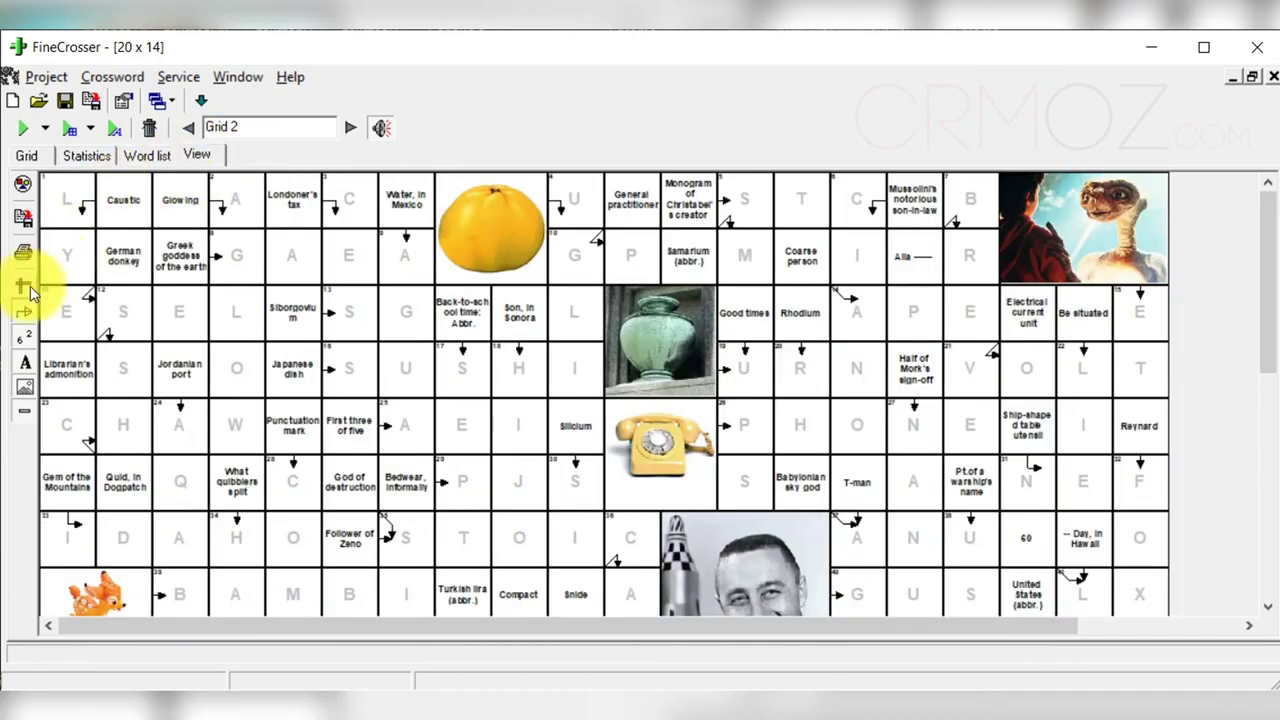
pyautogui.click(23, 286)
pyautogui.click(50, 326)
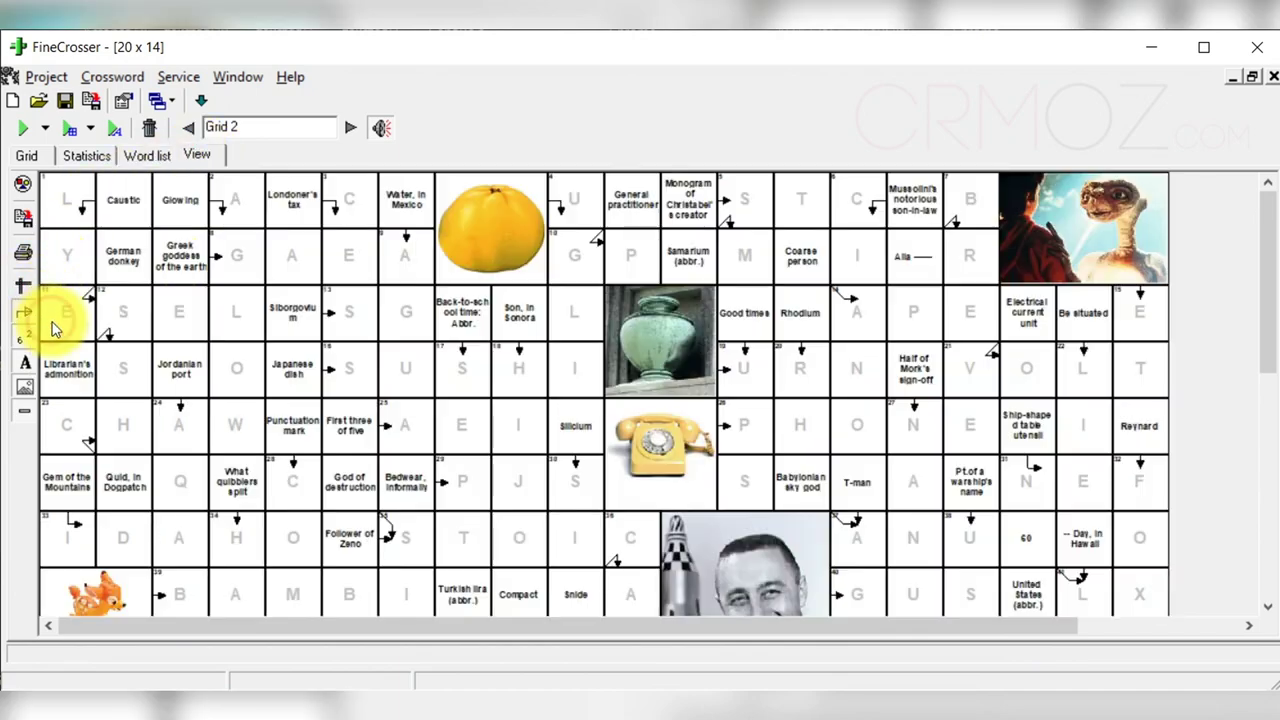
pyautogui.click(26, 287)
pyautogui.click(59, 297)
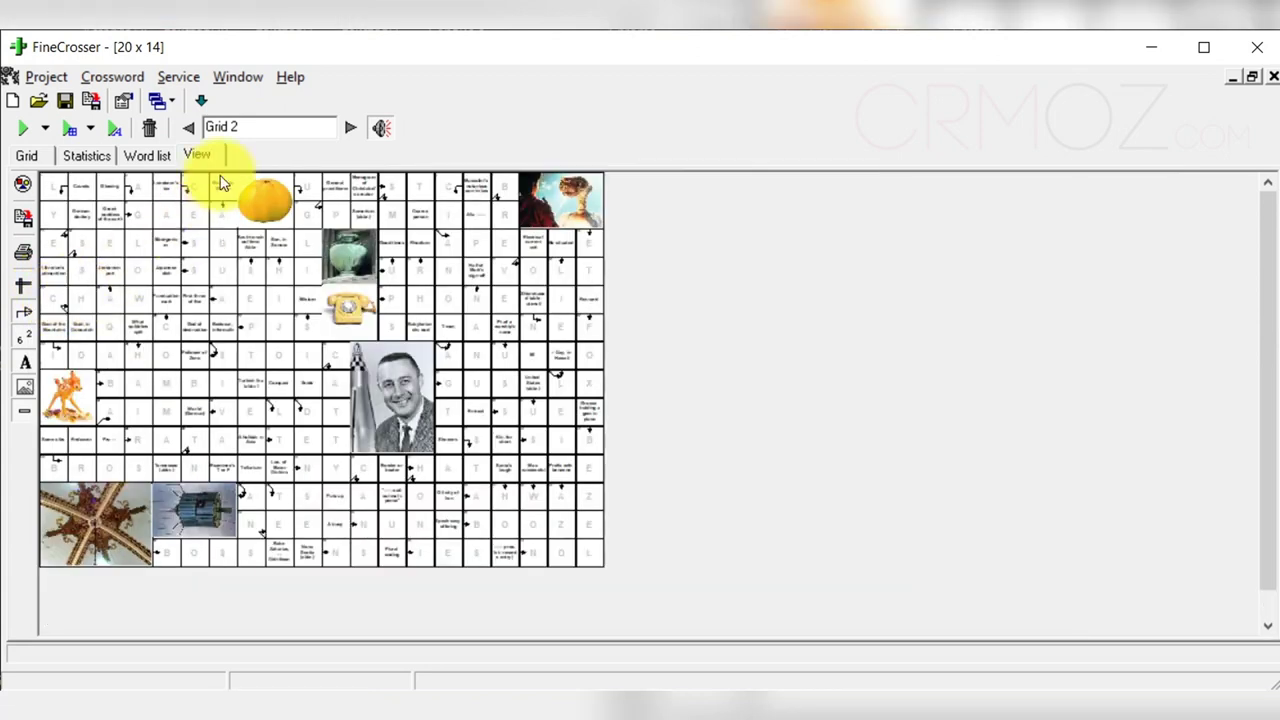
# Inspect the finished layout of Grid 1 at a zoom above 100 %, including its clues and images, and return to 50 % zoom.
pyautogui.click(188, 127)
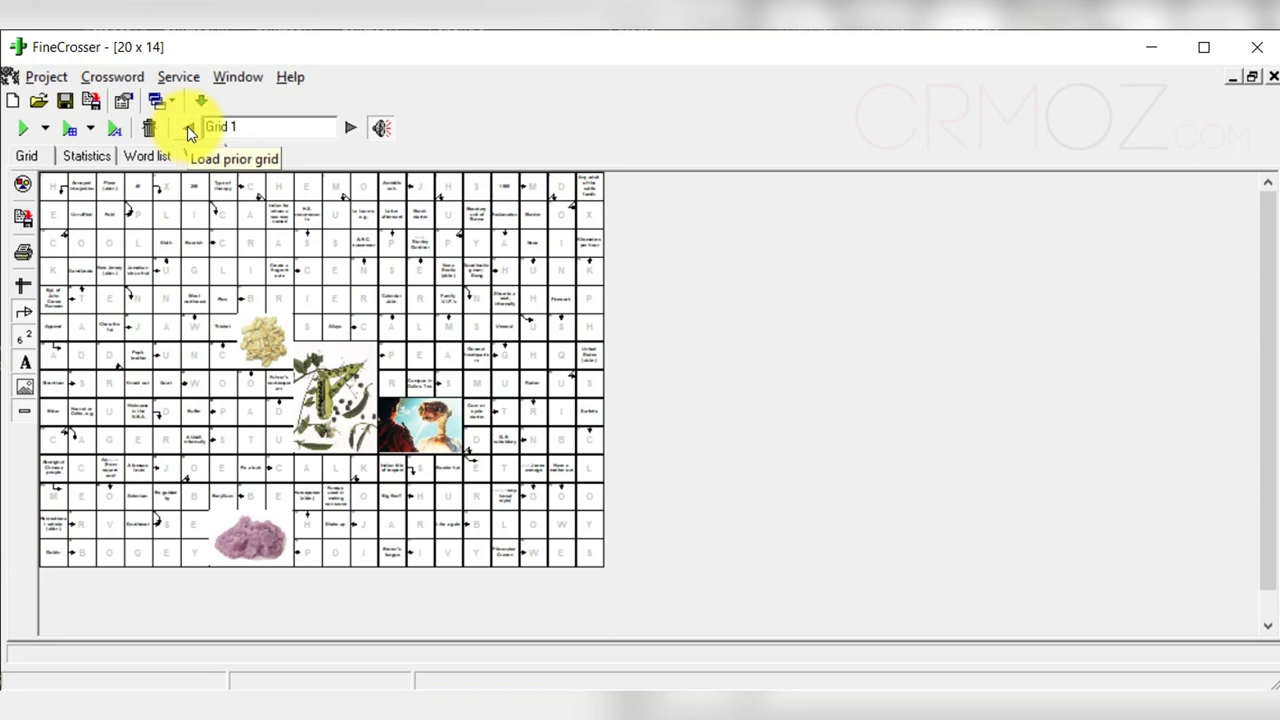
pyautogui.click(26, 289)
pyautogui.click(89, 374)
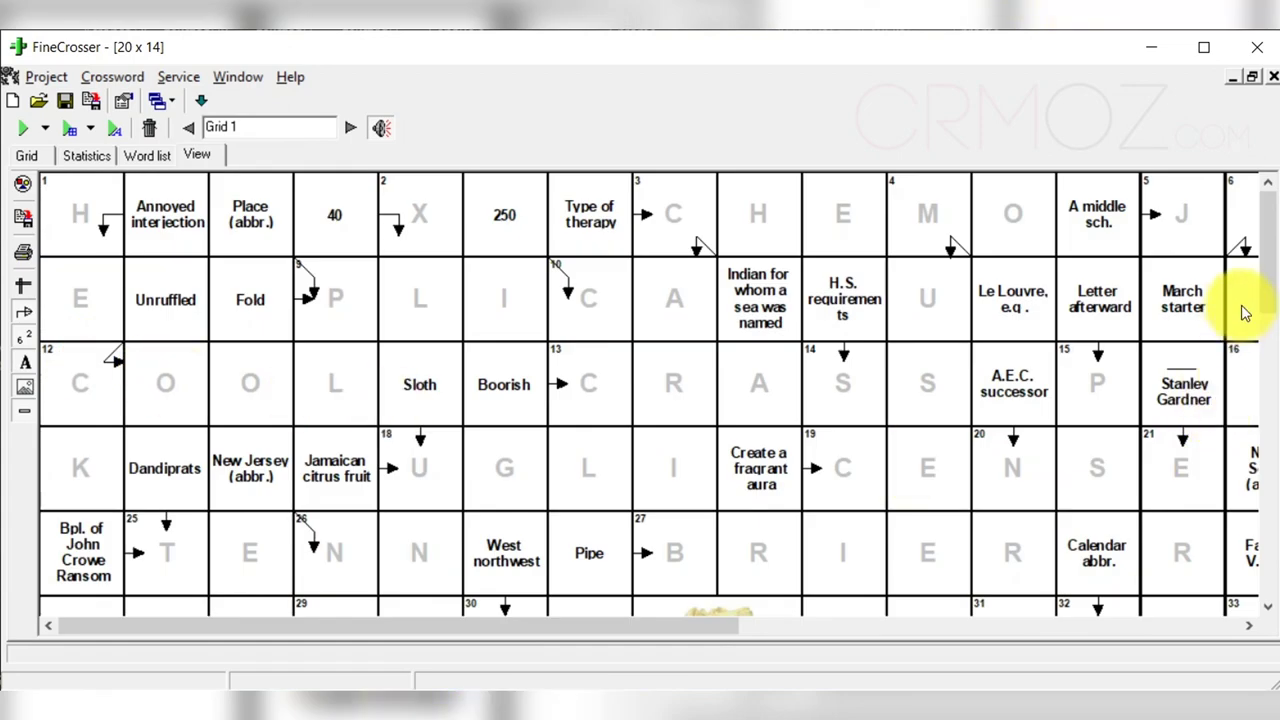
pyautogui.click(1268, 420)
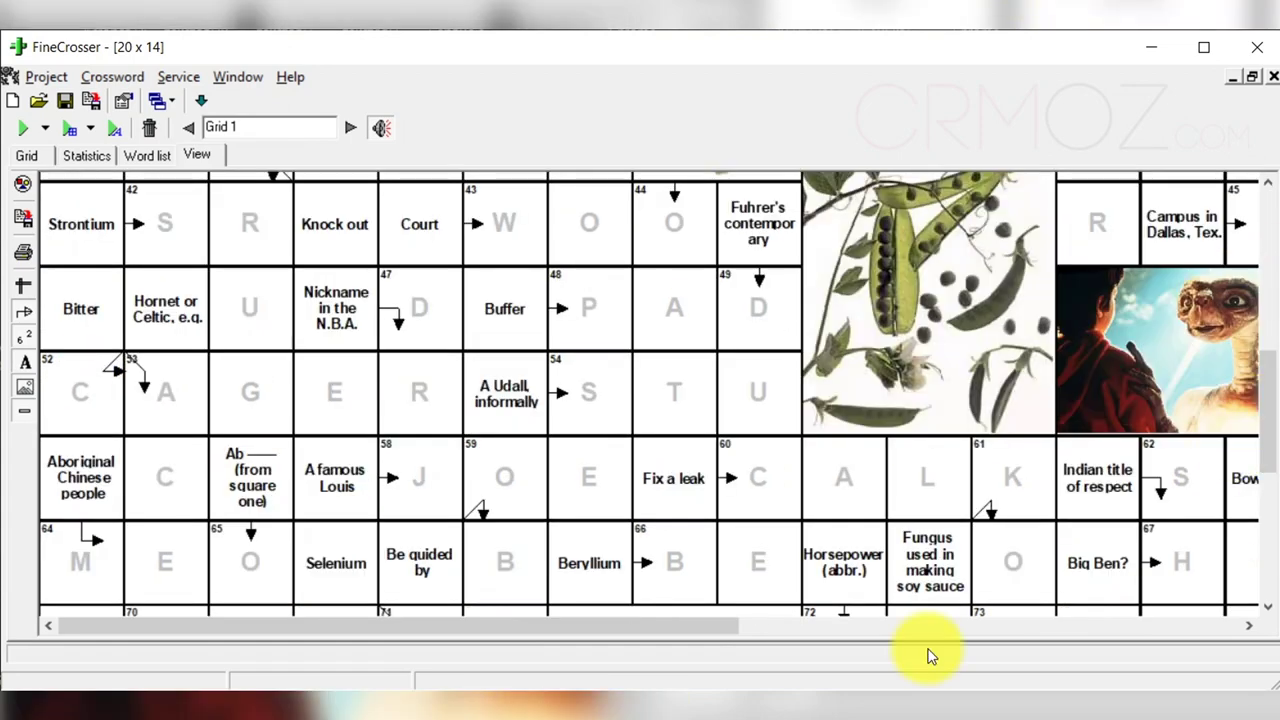
pyautogui.moveTo(620, 625); pyautogui.dragTo(1094, 549)
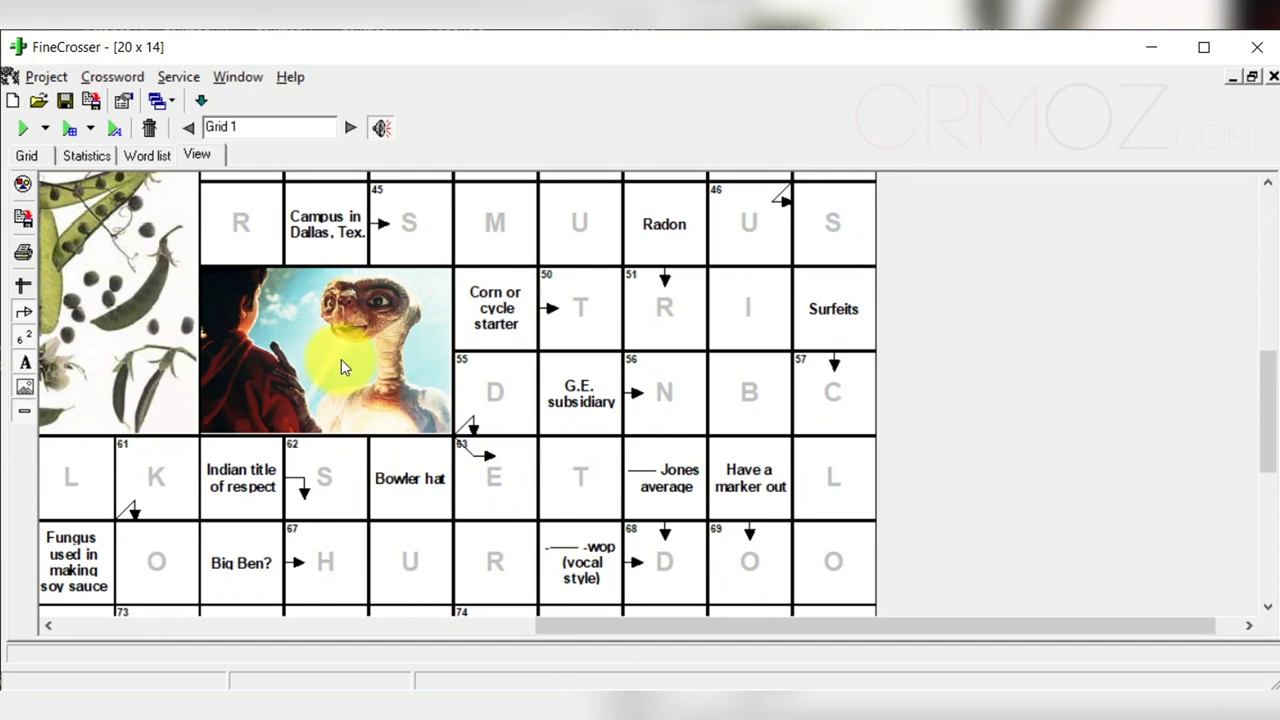
pyautogui.moveTo(941, 625); pyautogui.dragTo(514, 557)
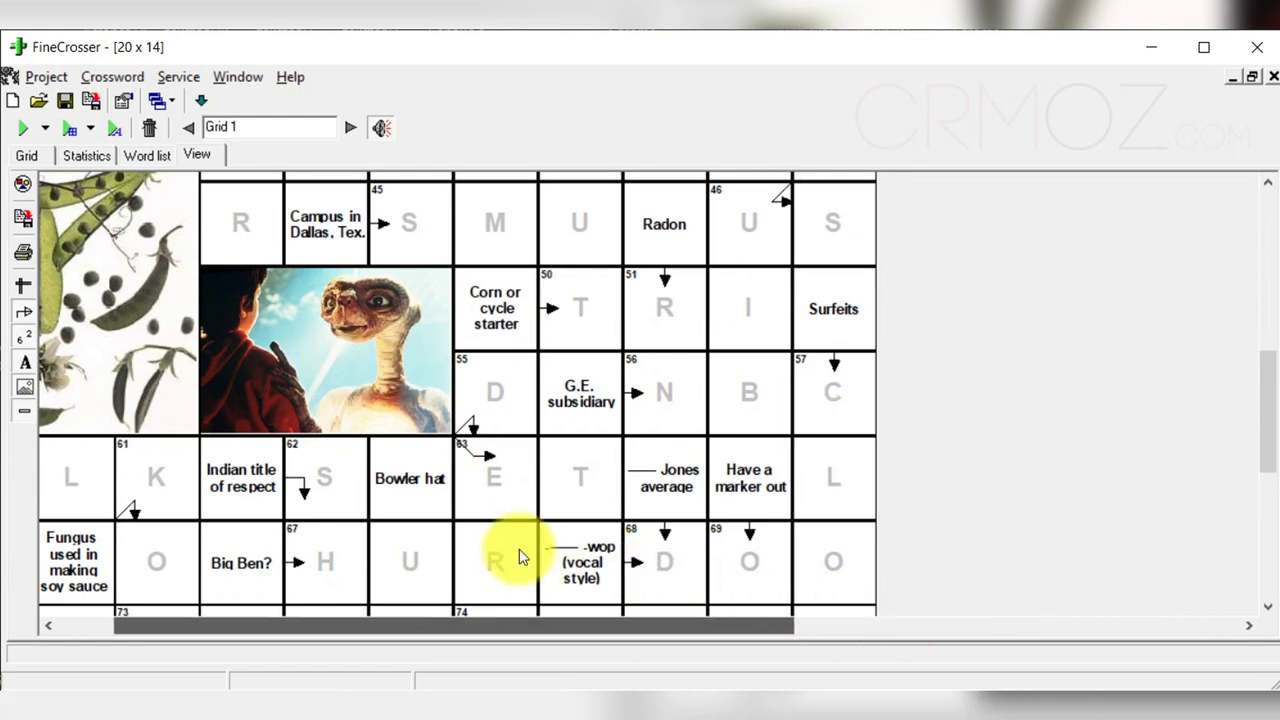
pyautogui.moveTo(1268, 413); pyautogui.dragTo(1261, 266)
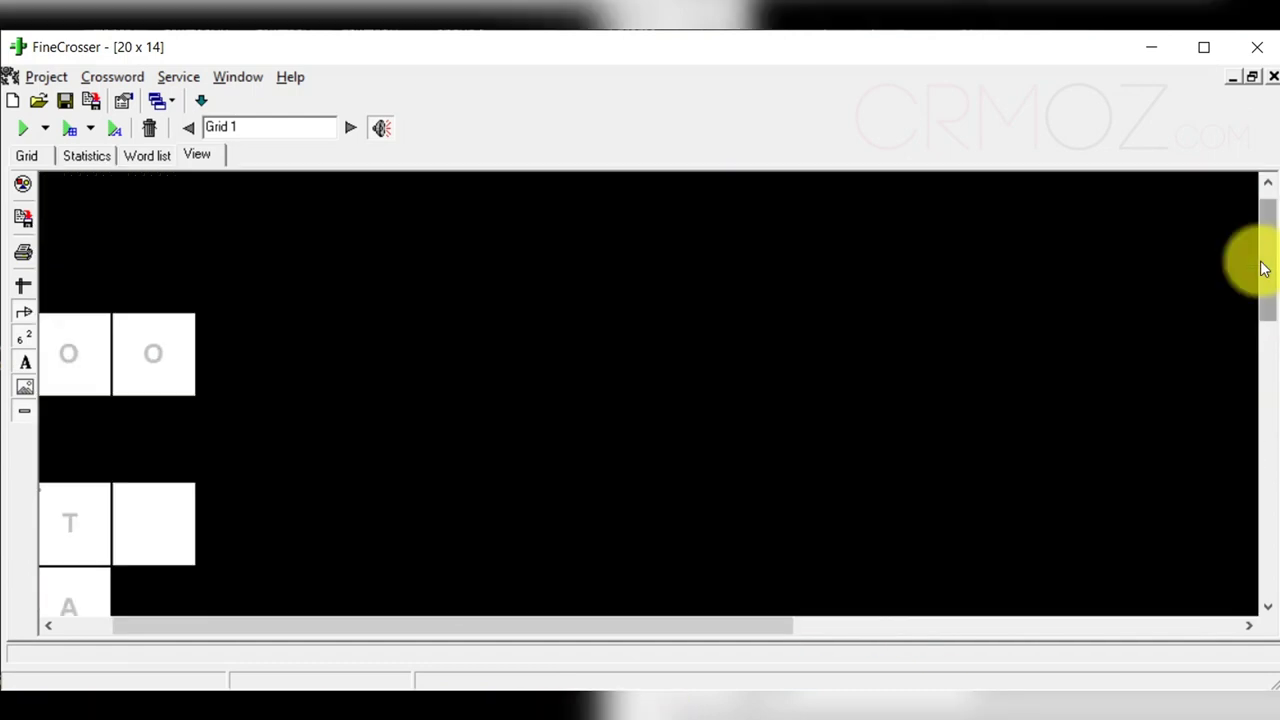
pyautogui.click(12, 285)
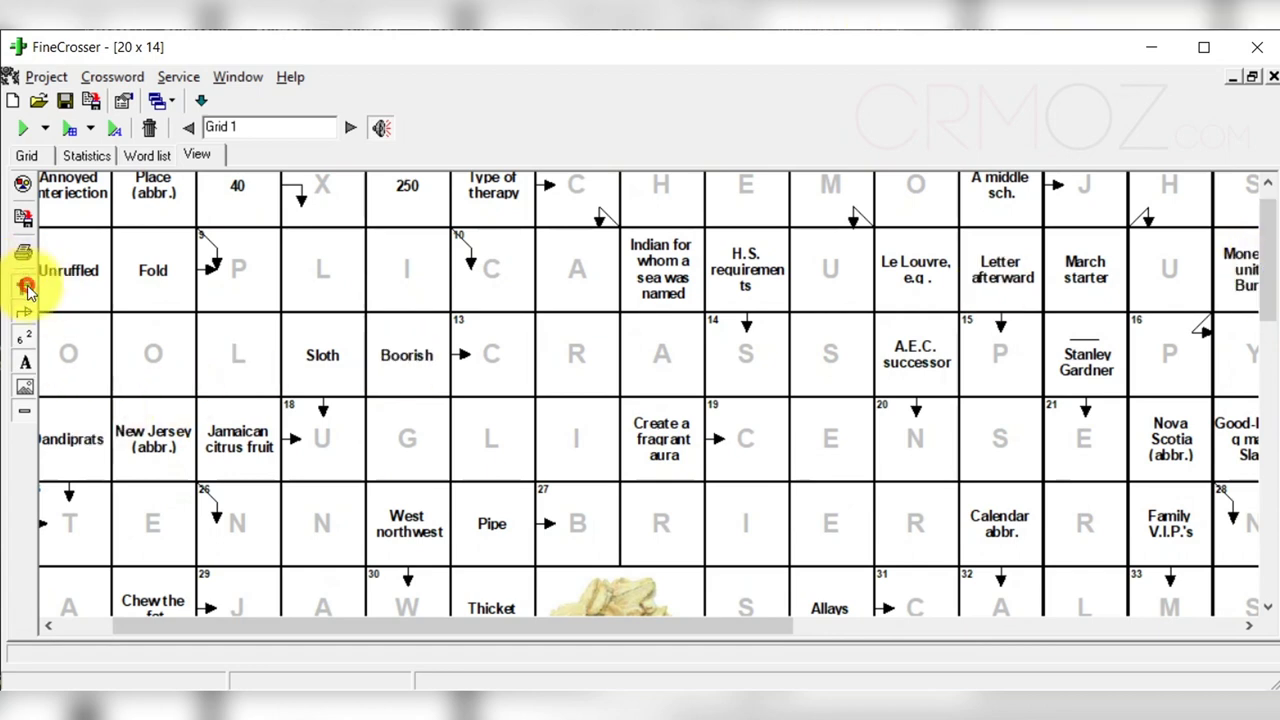
pyautogui.click(88, 310)
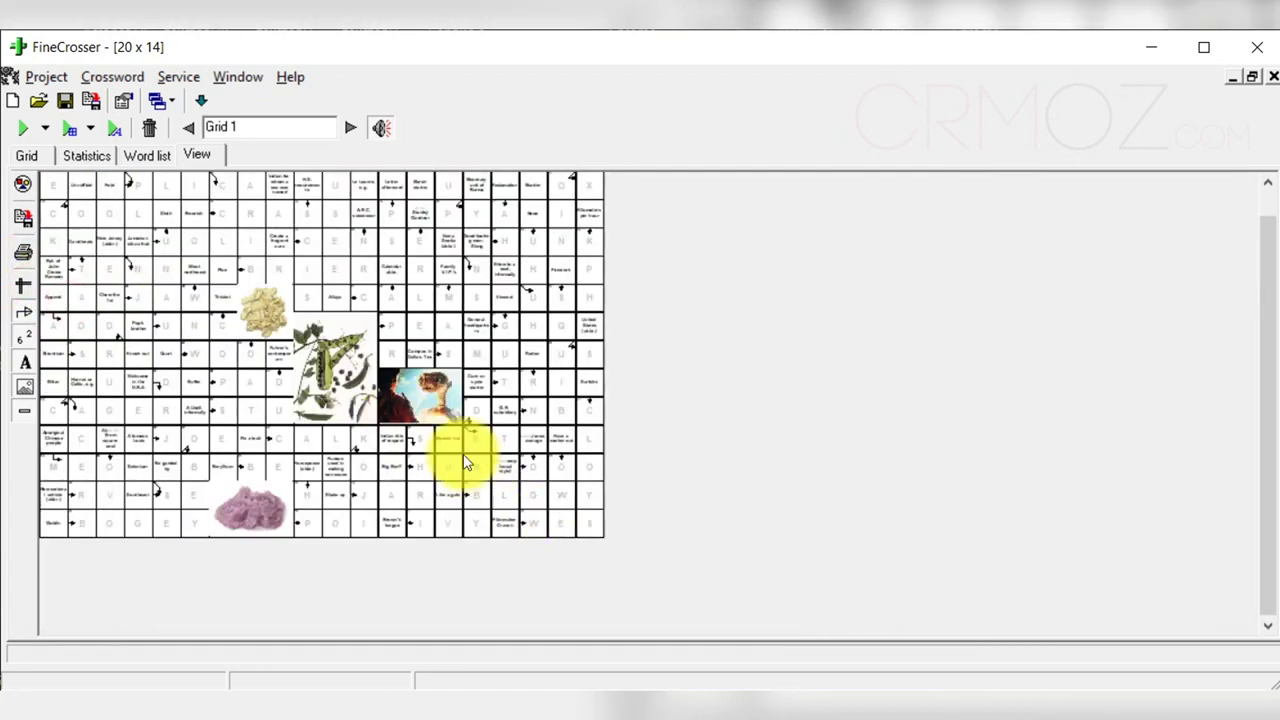
# Return to Grid 2's finished layout and examine its clue cells and images at 100 % zoom.
pyautogui.click(350, 127)
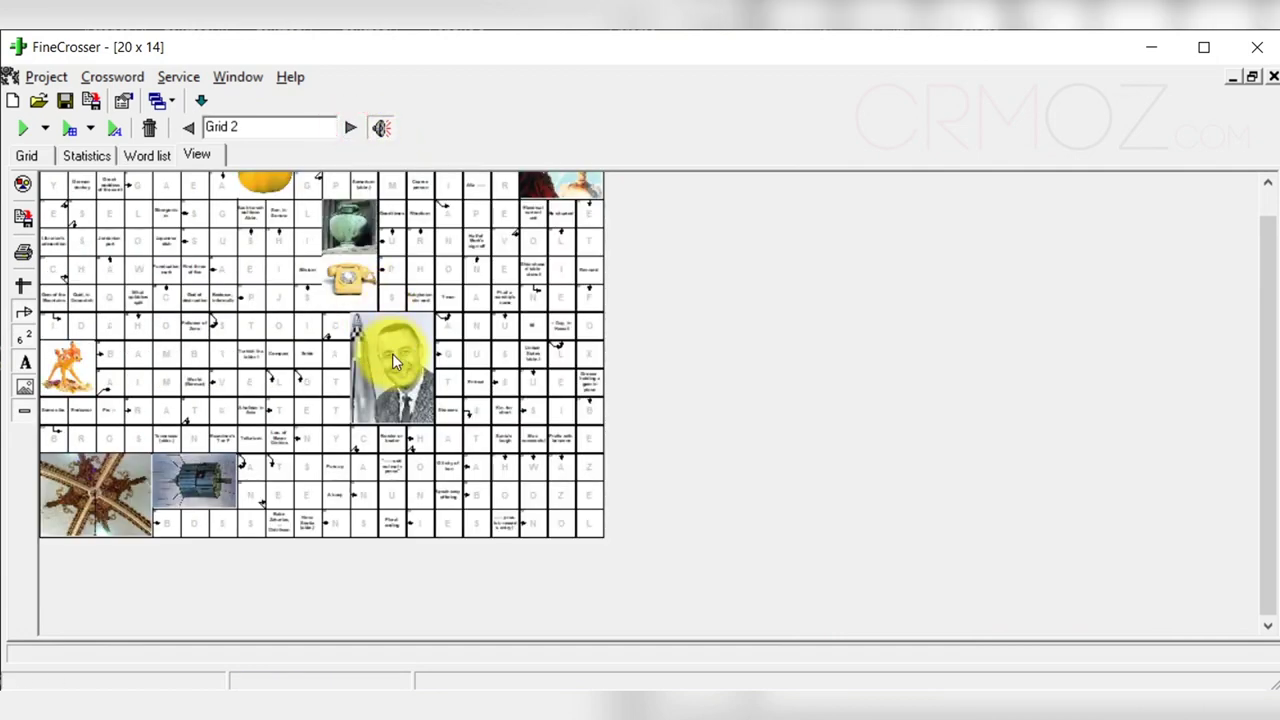
pyautogui.click(18, 285)
pyautogui.click(62, 319)
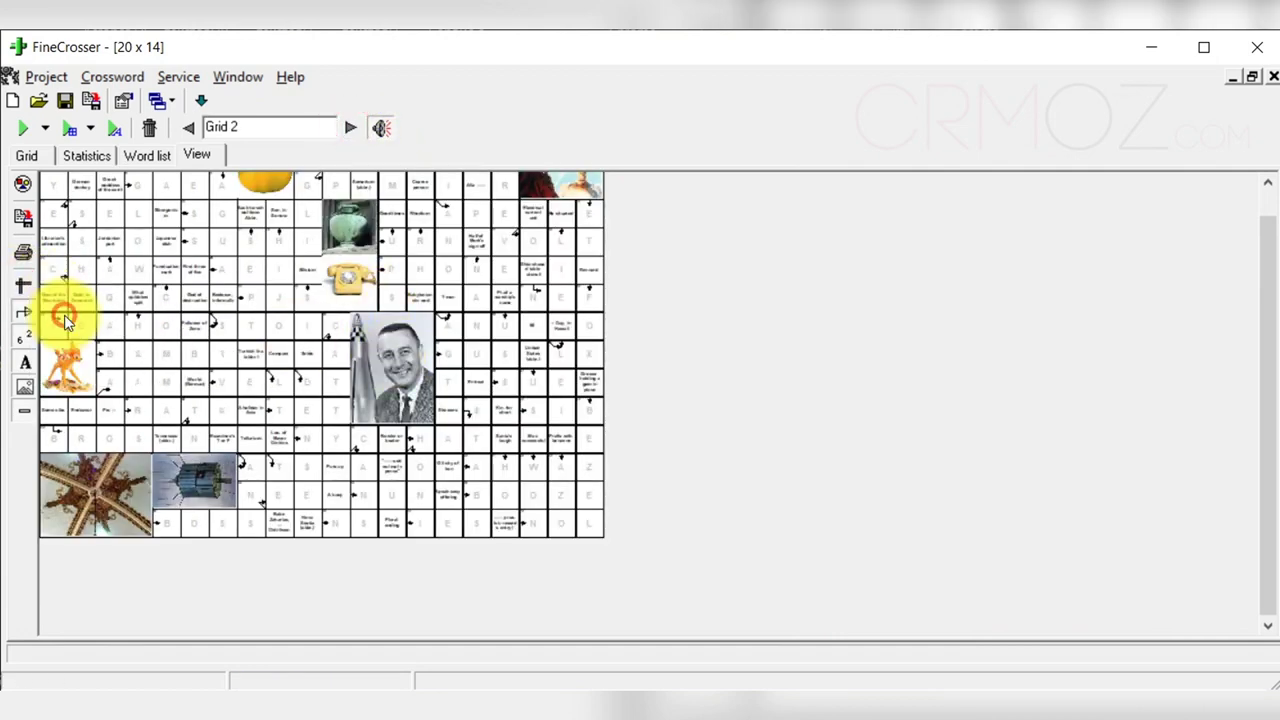
pyautogui.moveTo(610, 631); pyautogui.dragTo(666, 620)
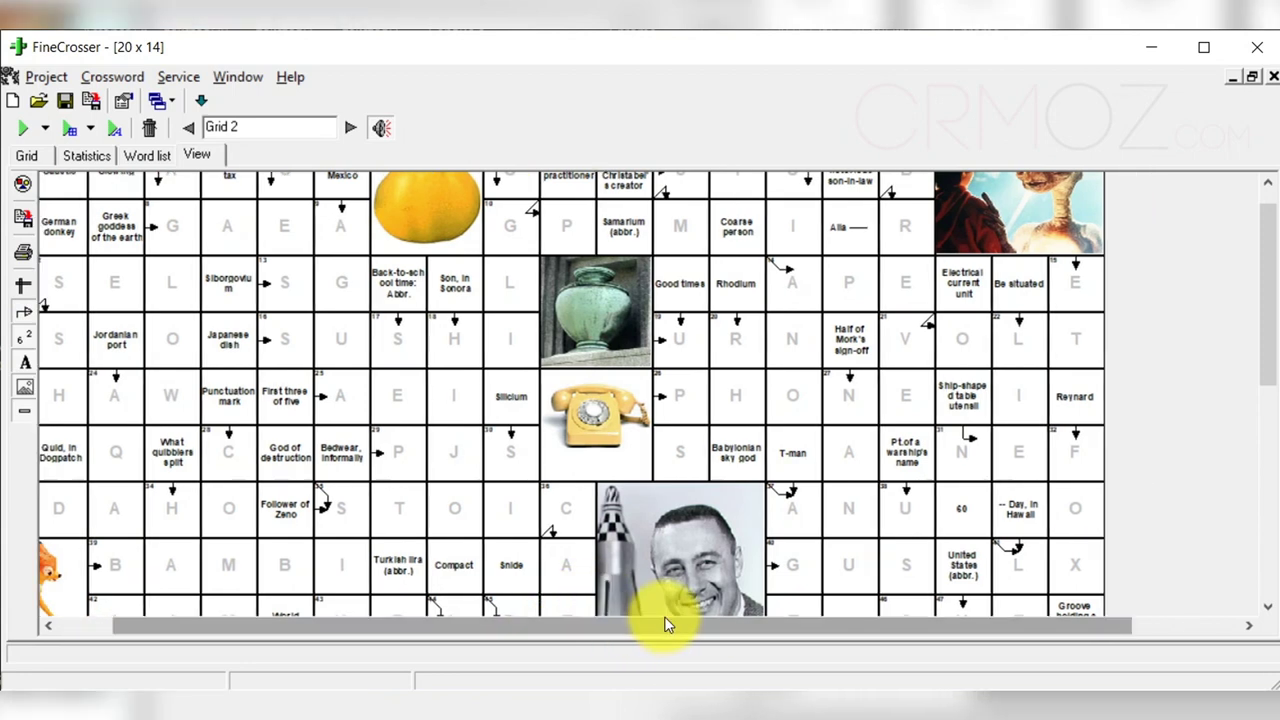
pyautogui.moveTo(1272, 275); pyautogui.dragTo(1272, 317)
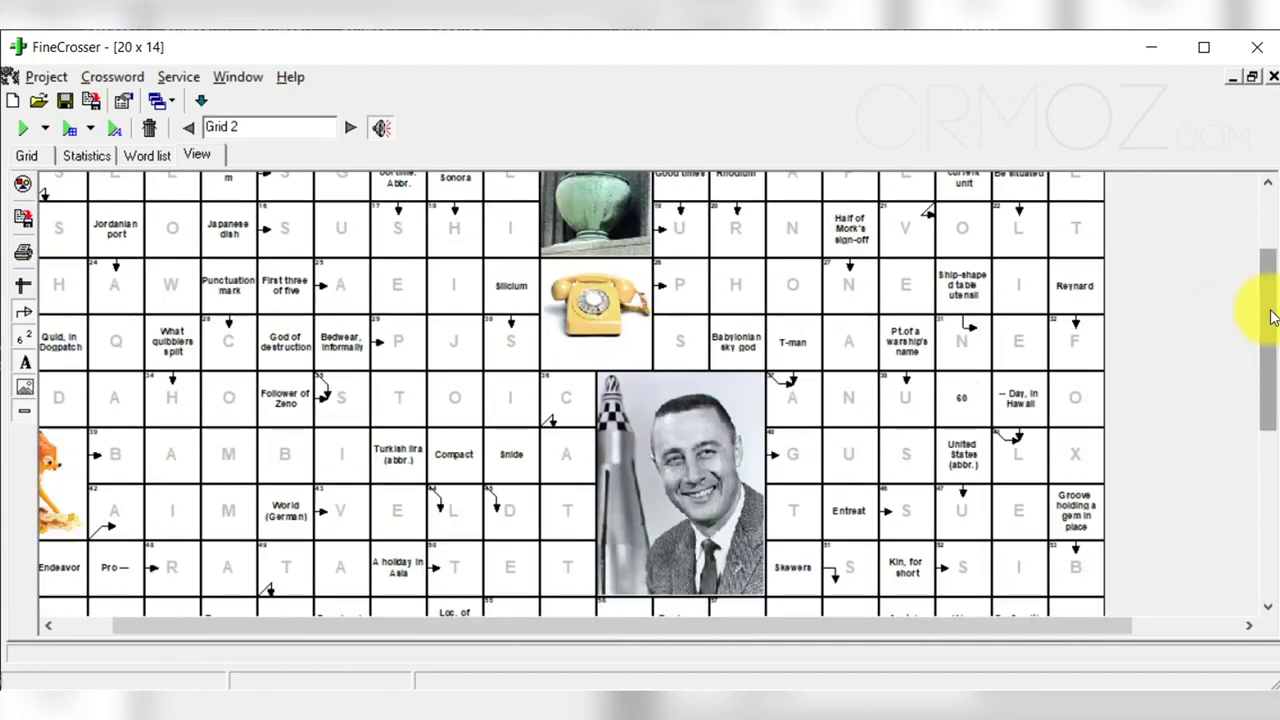